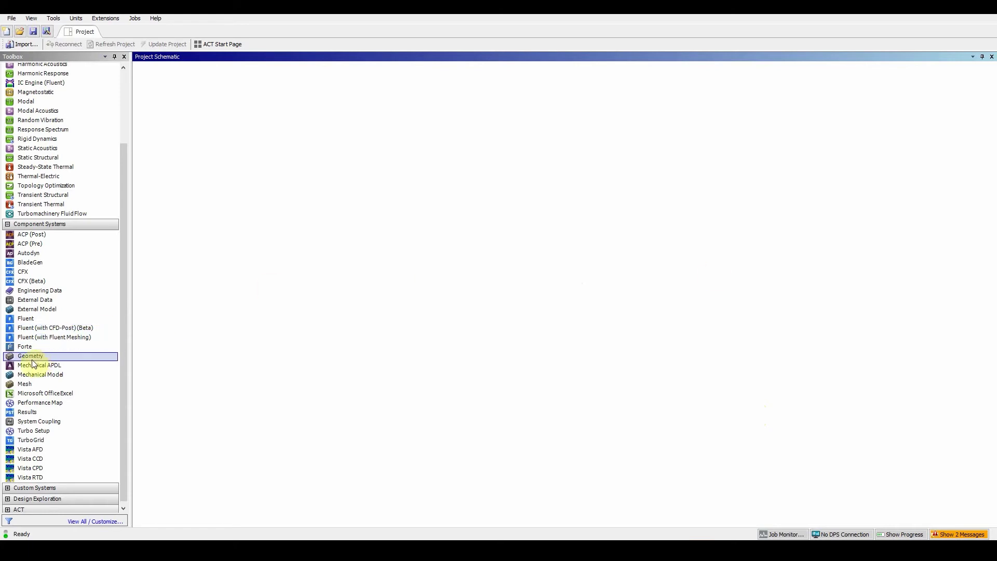
# Add a Mesh system, import main-gear-clean.stp as its geometry, and start editing it in DesignModeler.
pyautogui.moveTo(26, 386); pyautogui.dragTo(212, 134)
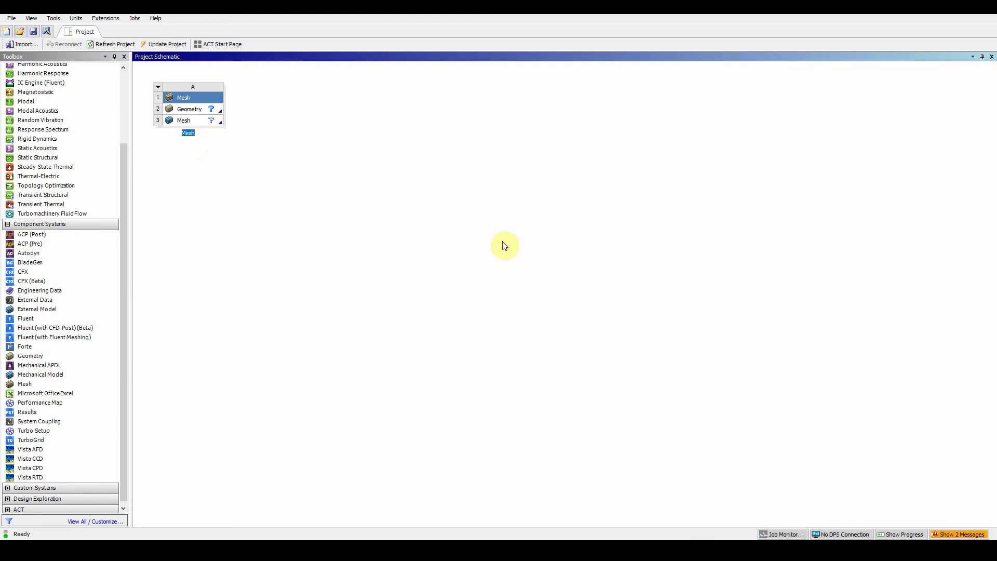
pyautogui.rightClick(207, 109)
pyautogui.moveTo(263, 137)
pyautogui.click(350, 140)
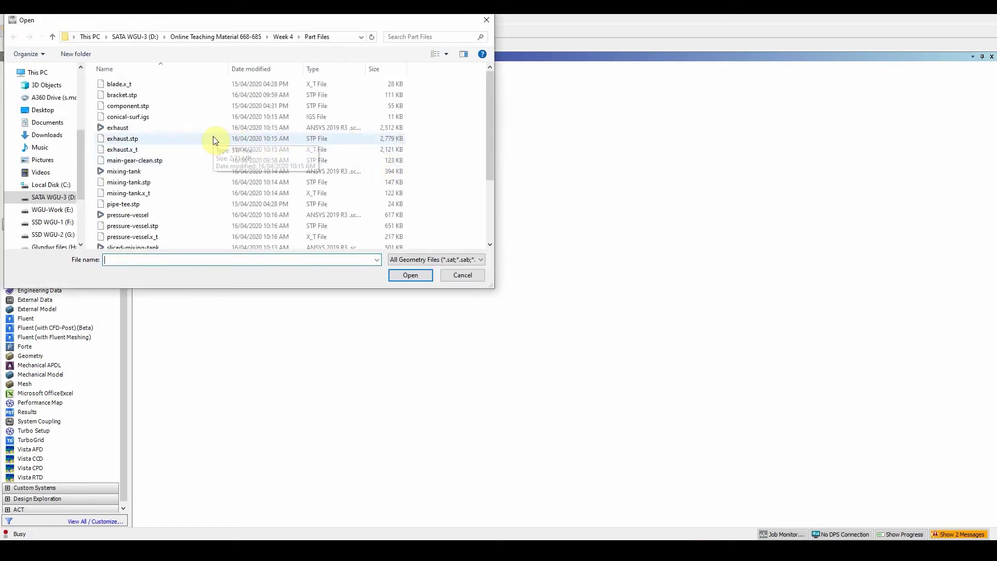
pyautogui.click(161, 162)
pyautogui.click(411, 275)
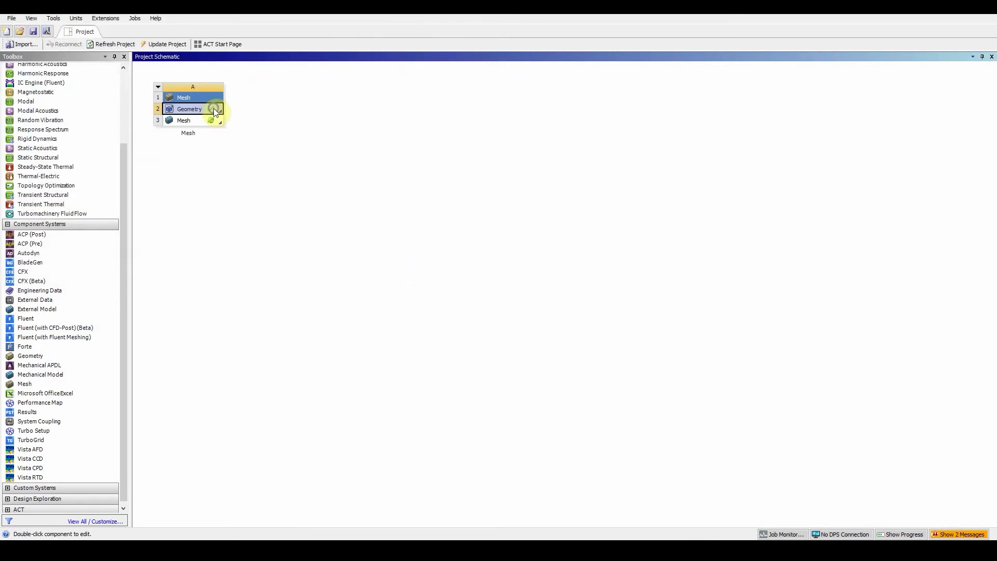
pyautogui.rightClick(214, 108)
# Generate the gear enclosure in DesignModeler, inspect it, then close DesignModeler.
pyautogui.click(243, 126)
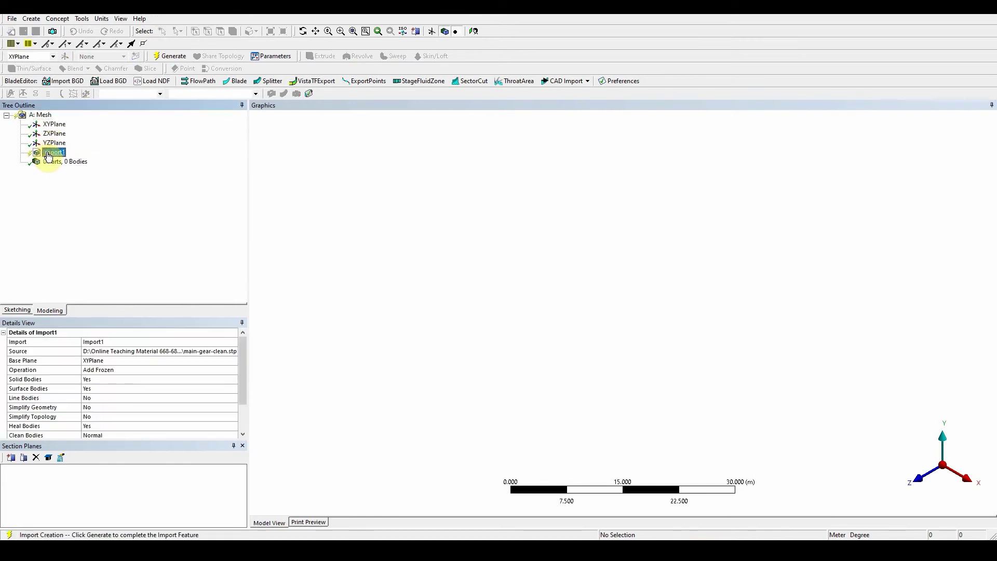
pyautogui.click(159, 54)
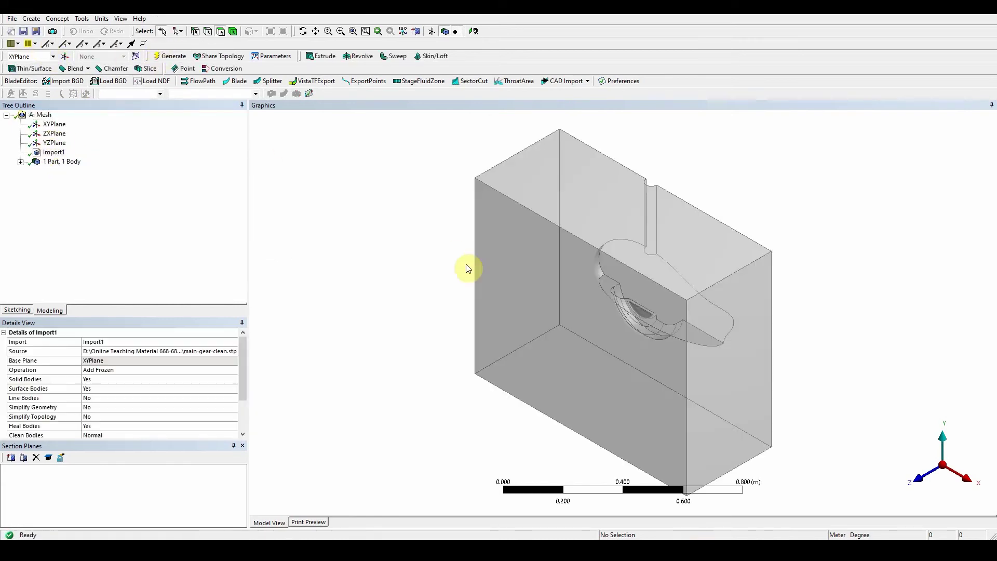
pyautogui.moveTo(634, 385); pyautogui.dragTo(683, 352, button='middle')
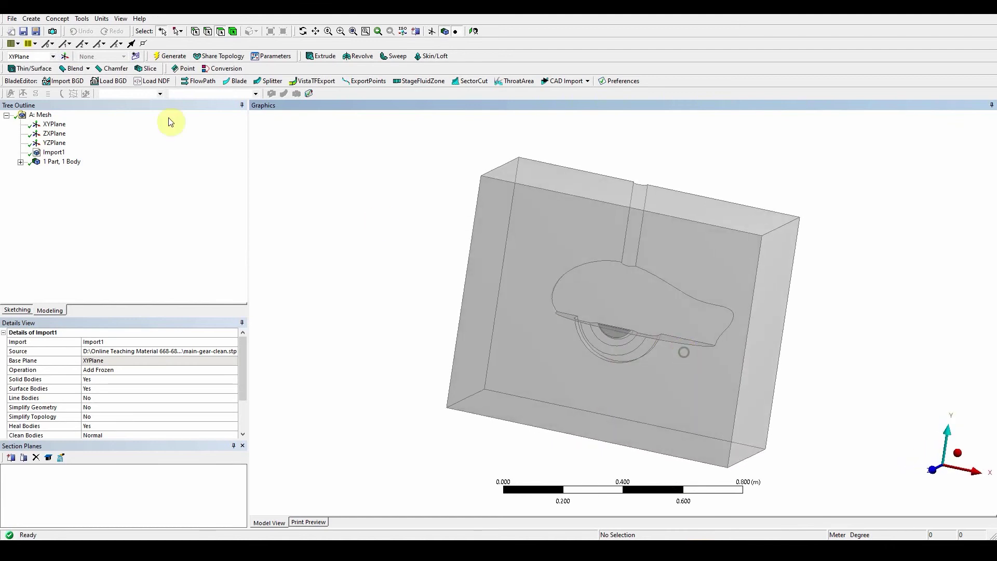
pyautogui.click(12, 19)
pyautogui.click(58, 203)
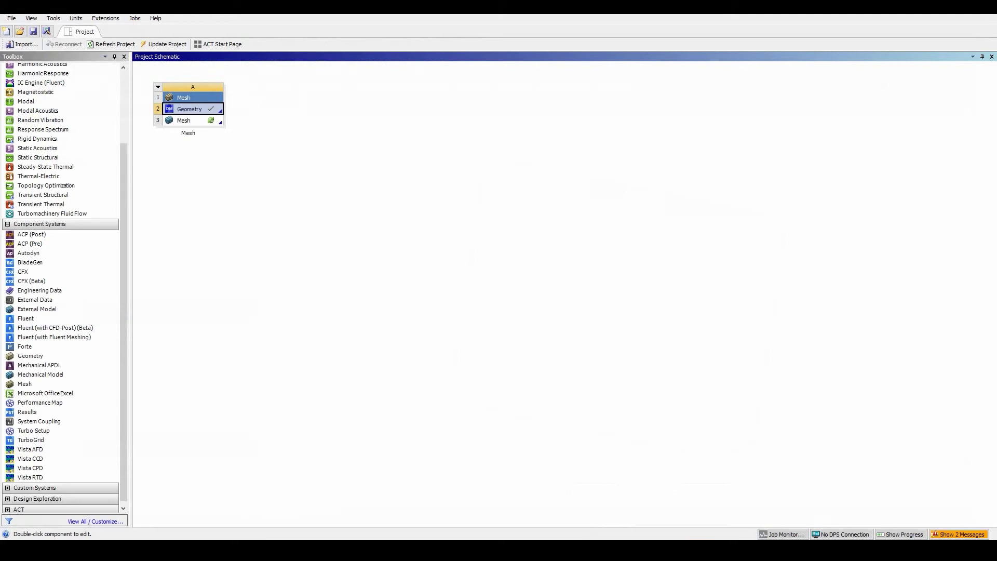
# Open the Mesh cell in ANSYS Meshing and search Quick Launch for 'graphi'.
pyautogui.click(663, 400)
pyautogui.doubleClick(208, 121)
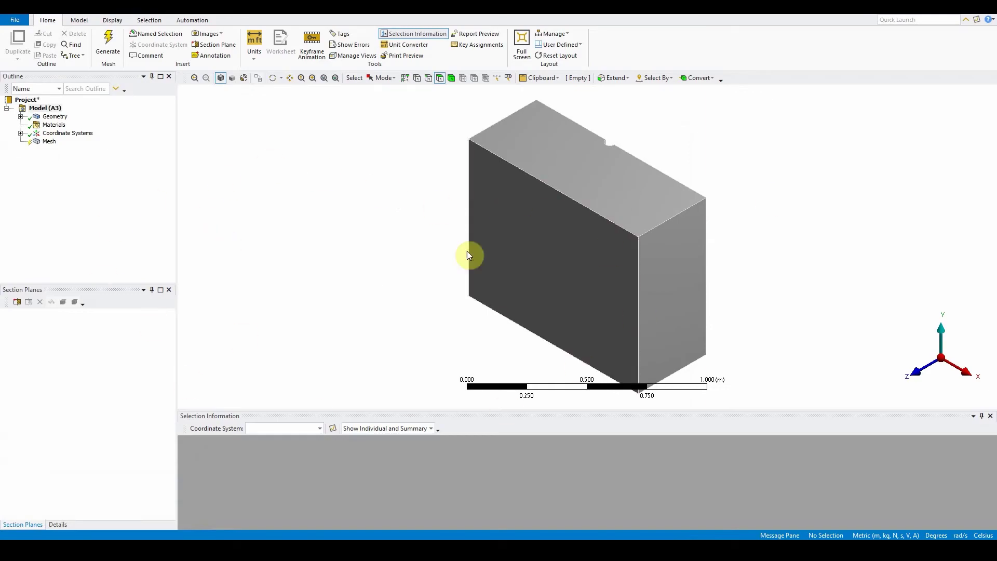
pyautogui.click(897, 21)
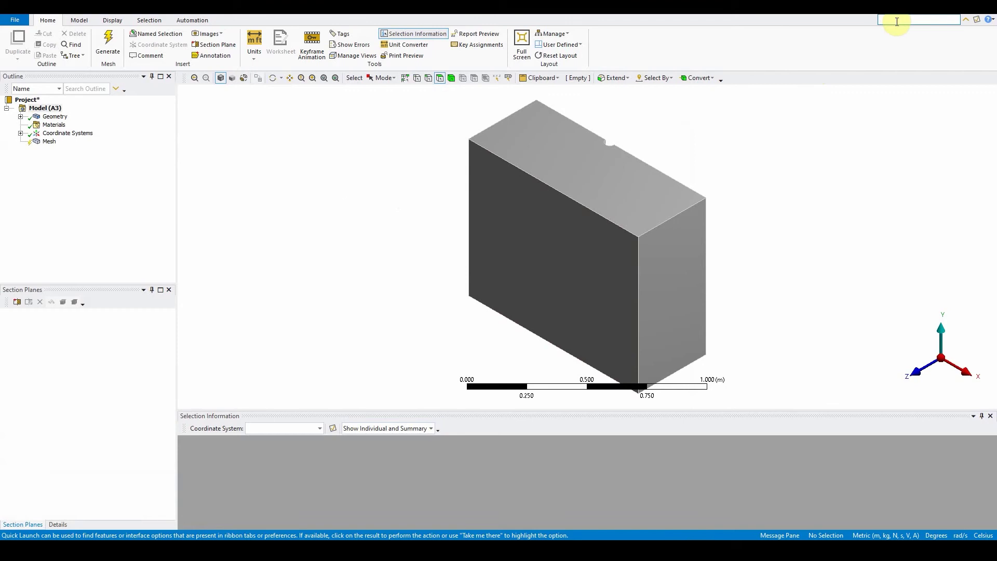
pyautogui.write('graphics')
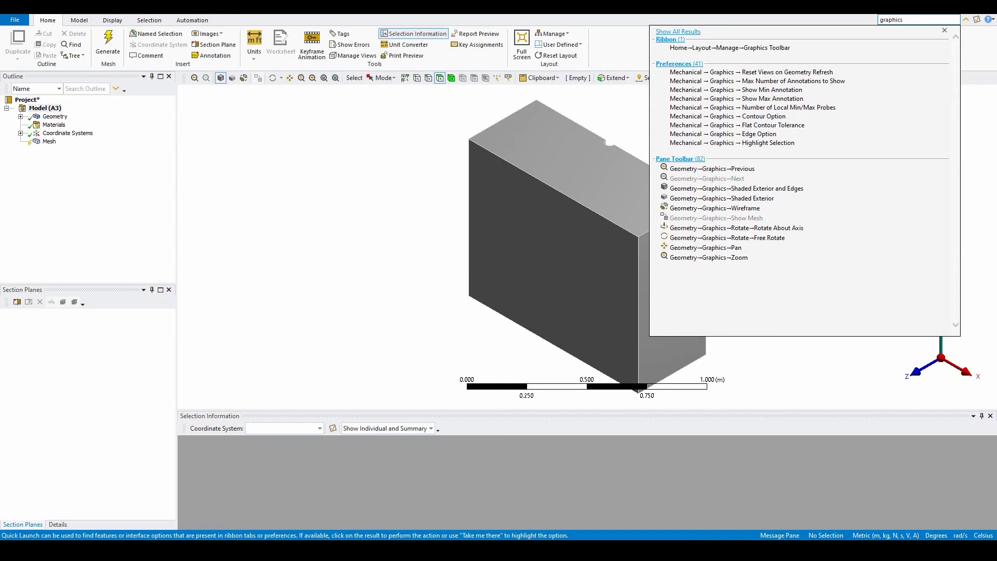
# Set Highlight Selection to Both Sides and Mesh Visibility to Manual in the graphics options.
pyautogui.click(768, 143)
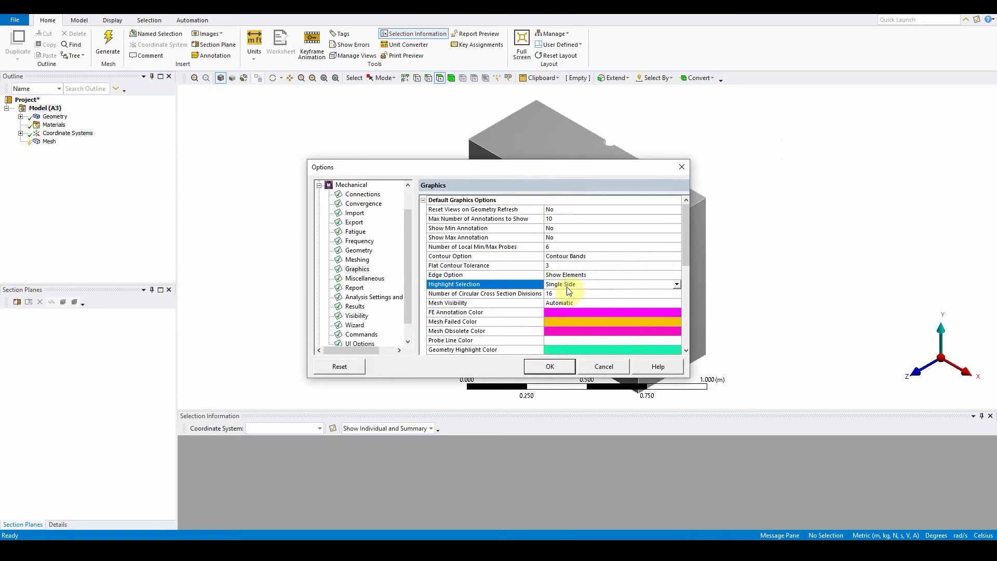
pyautogui.click(676, 283)
pyautogui.click(636, 298)
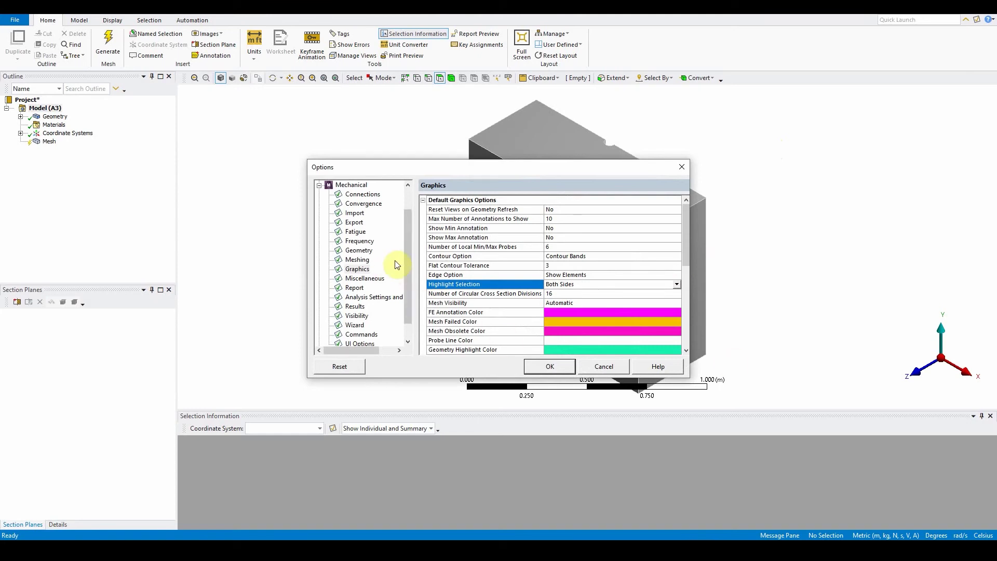
pyautogui.moveTo(409, 247); pyautogui.dragTo(410, 273)
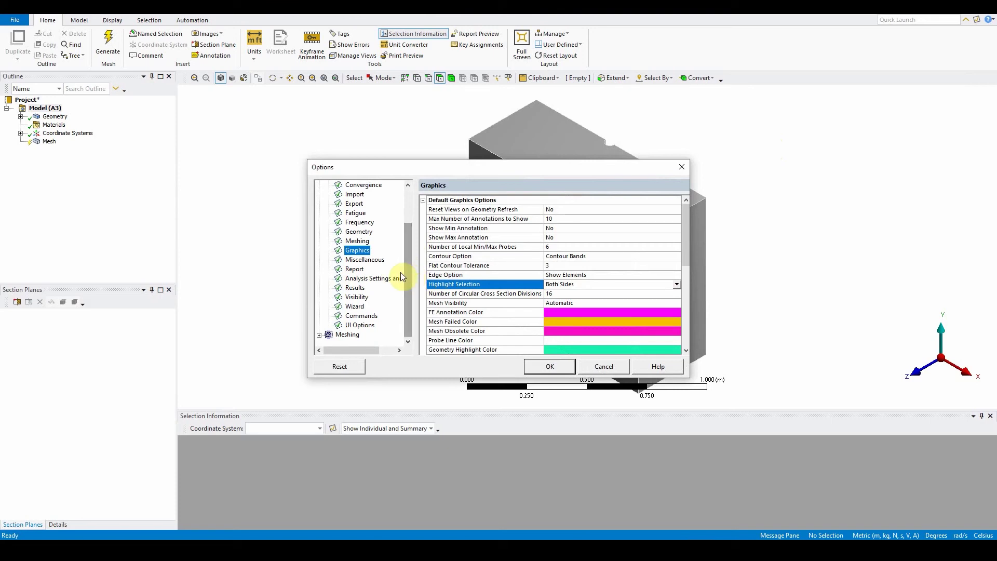
pyautogui.scroll(2, 406, 225)
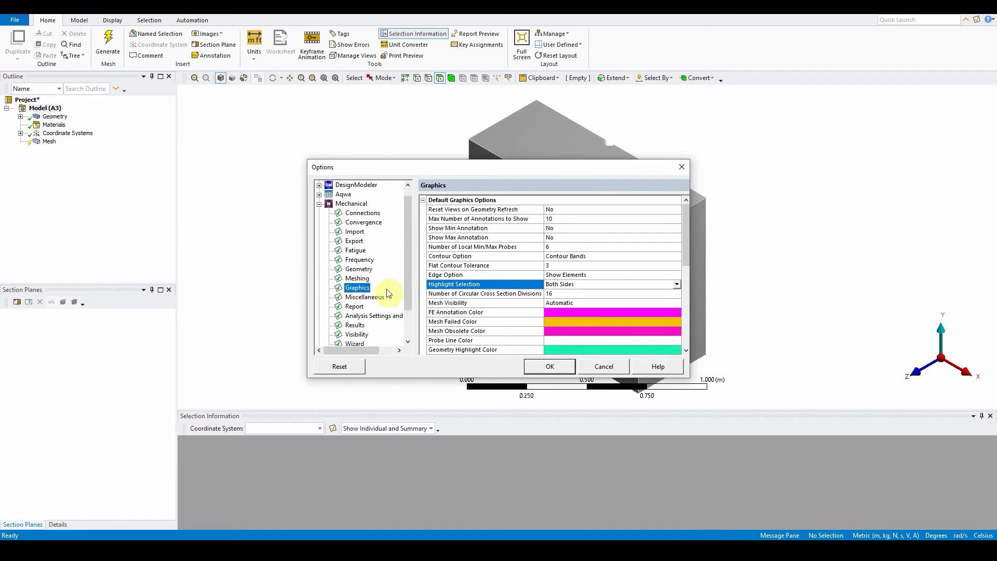
pyautogui.click(570, 303)
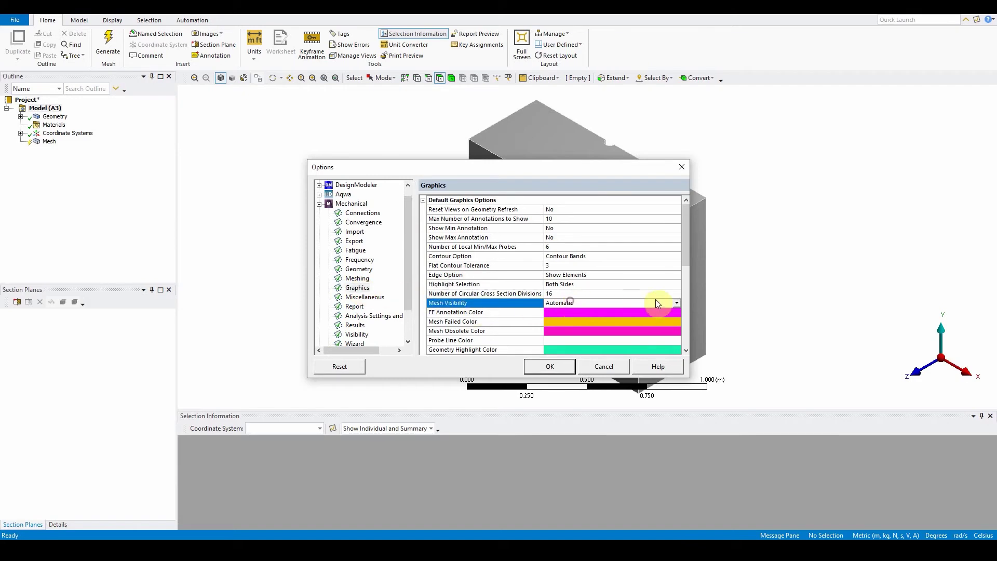
pyautogui.click(676, 304)
pyautogui.click(641, 318)
pyautogui.click(550, 367)
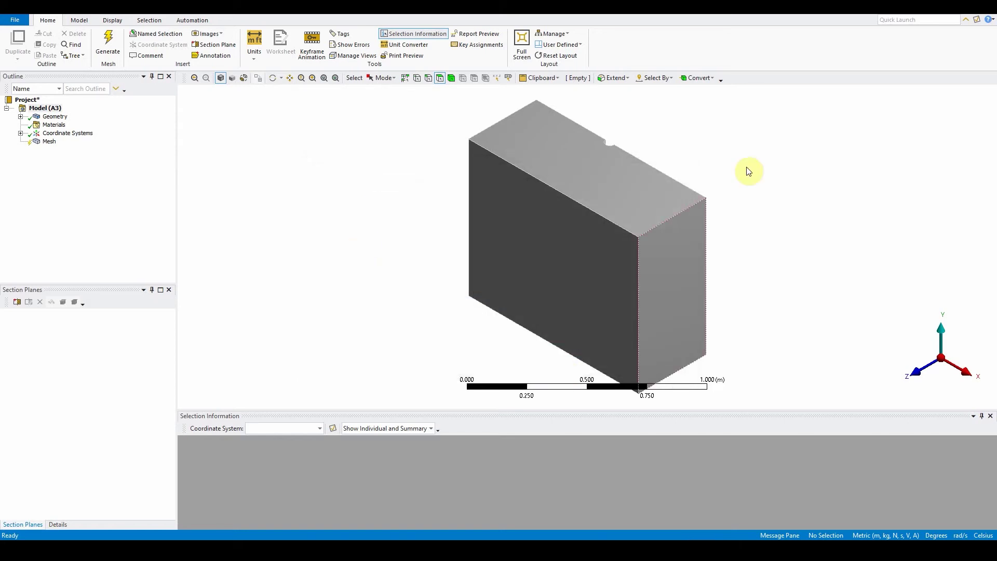
# Hide the enclosure's front face and orbit to an angled view of the landing gear inside.
pyautogui.click(594, 273)
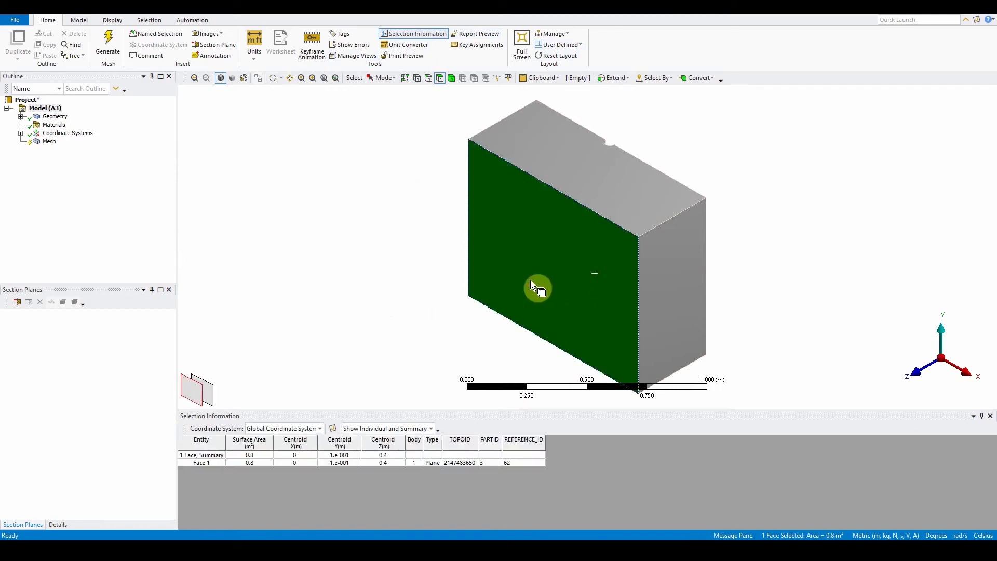
pyautogui.rightClick(533, 273)
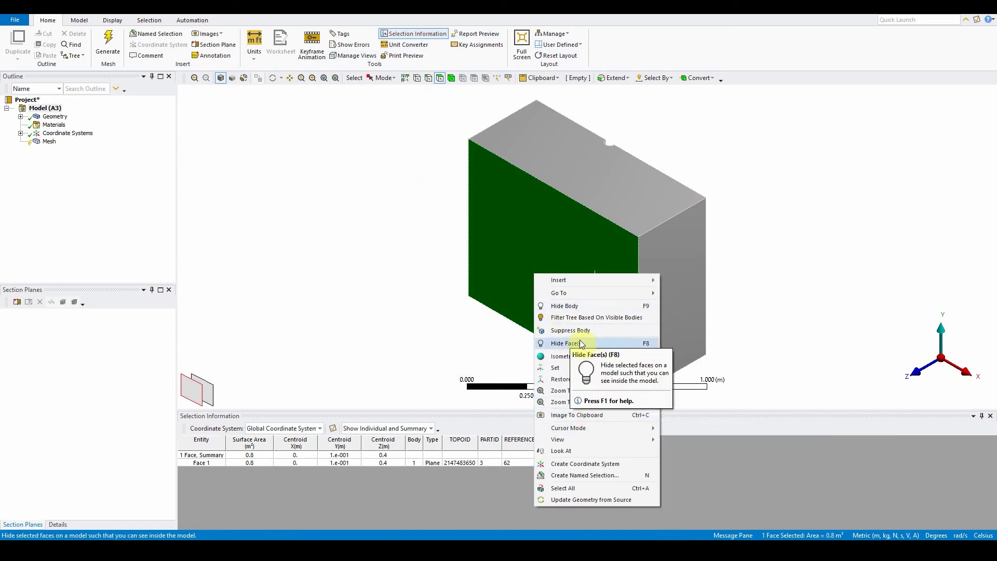
pyautogui.click(534, 258)
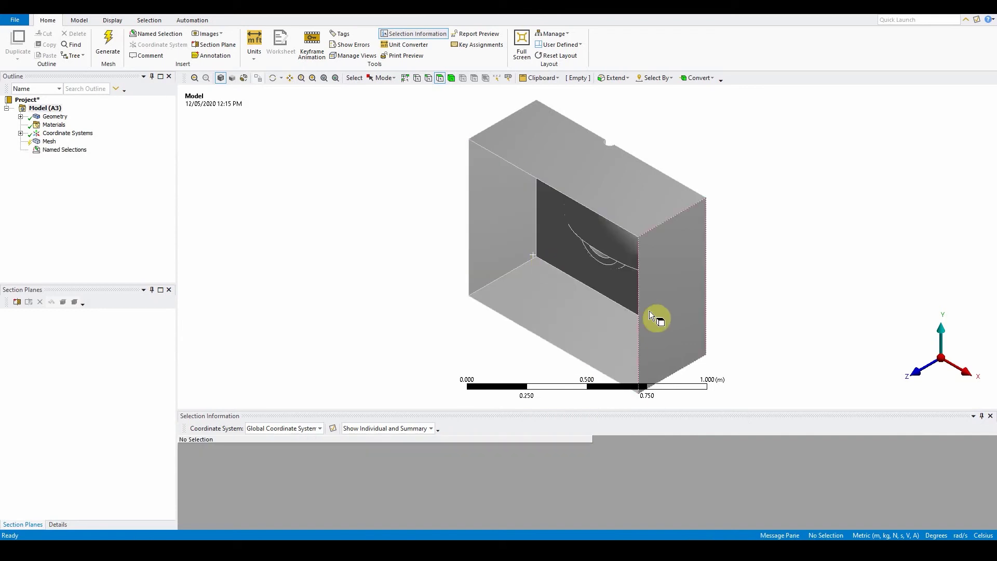
pyautogui.moveTo(650, 310); pyautogui.dragTo(679, 301, button='middle')
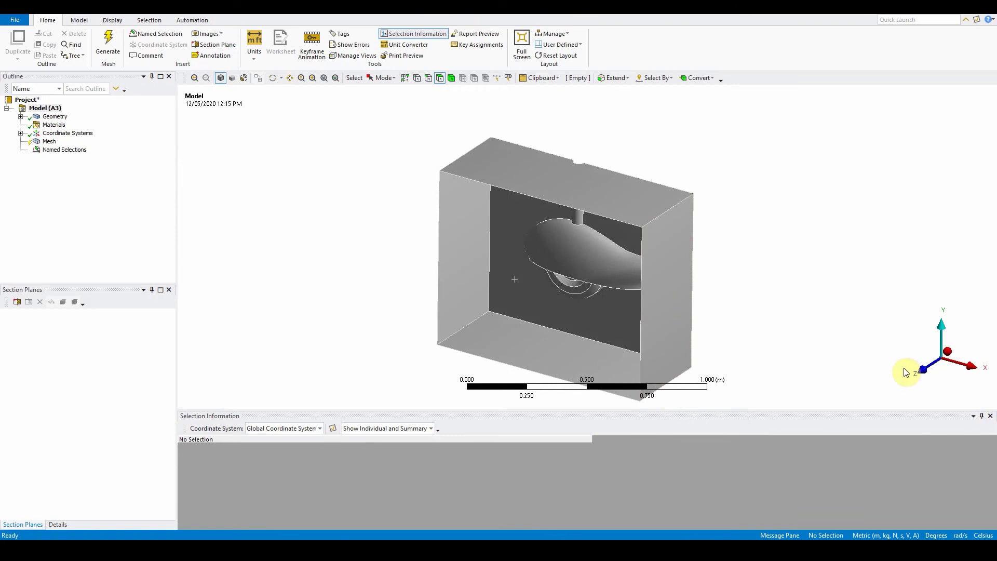
pyautogui.click(921, 370)
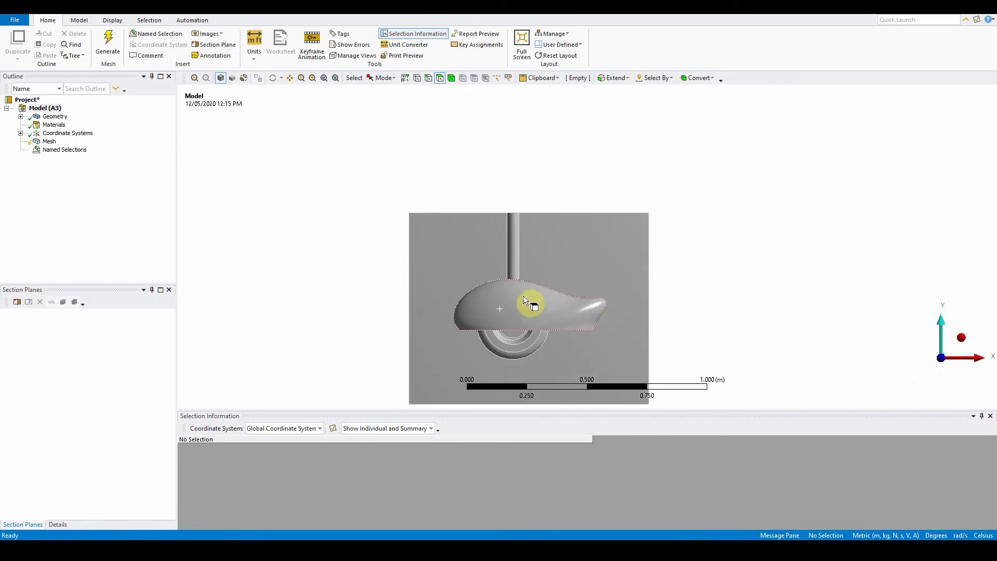
pyautogui.keyDown('ctrl'); pyautogui.moveTo(520, 300); pyautogui.dragTo(547, 225, button='middle'); pyautogui.keyUp('ctrl')
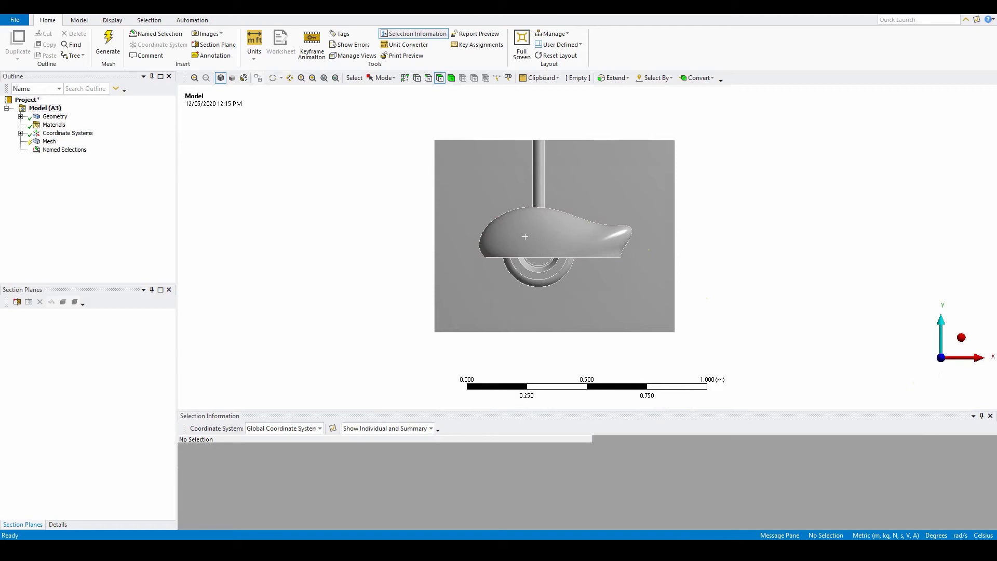
pyautogui.moveTo(836, 278)
pyautogui.mouseDown(button='middle')
pyautogui.moveTo(774, 282)
pyautogui.moveTo(806, 291)
pyautogui.moveTo(821, 283)
pyautogui.moveTo(783, 283)
pyautogui.moveTo(780, 273)
pyautogui.moveTo(823, 283)
pyautogui.mouseUp(button='middle')
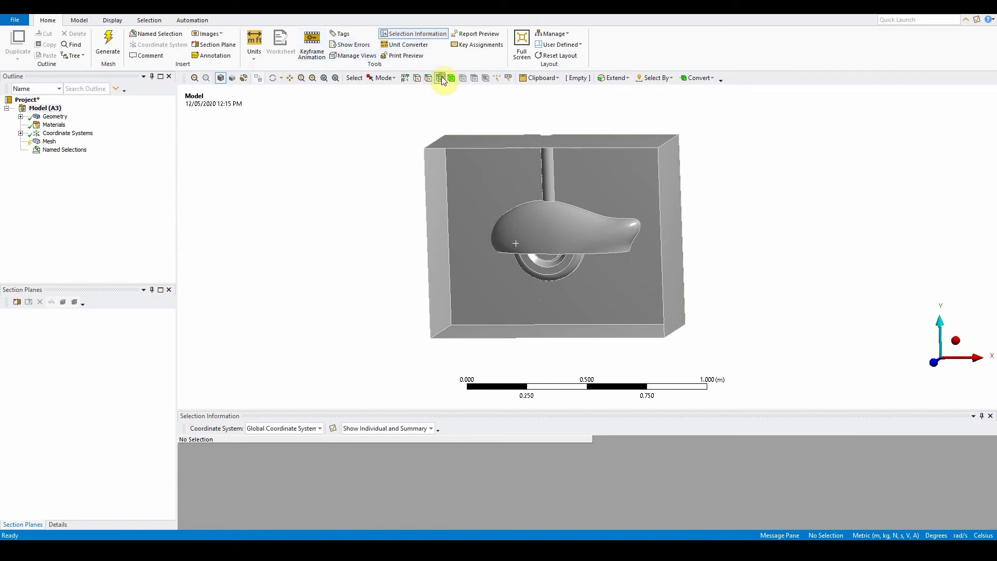
# Box-select the landing-gear faces from the front view and name them 'wall gear'.
pyautogui.click(933, 362)
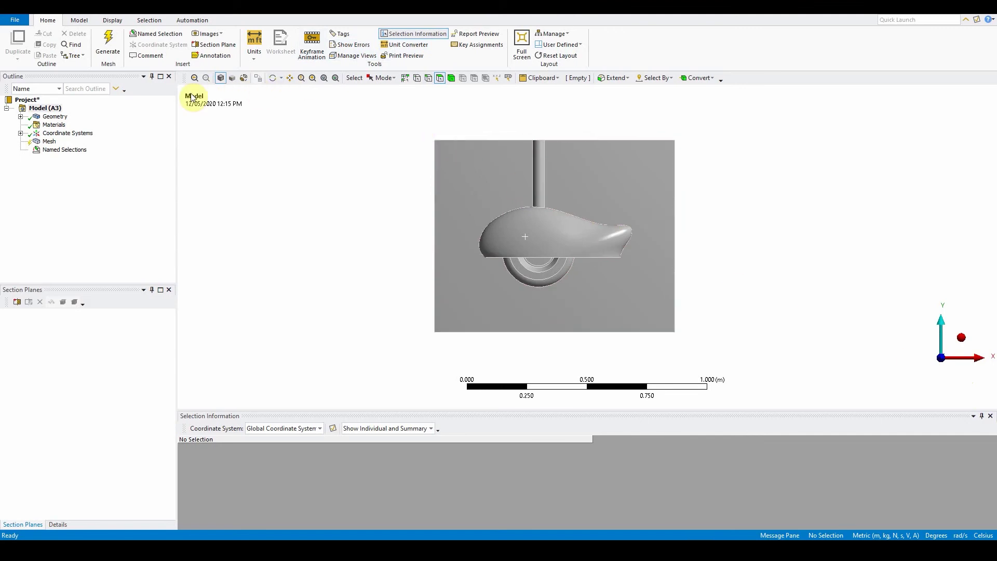
pyautogui.click(392, 78)
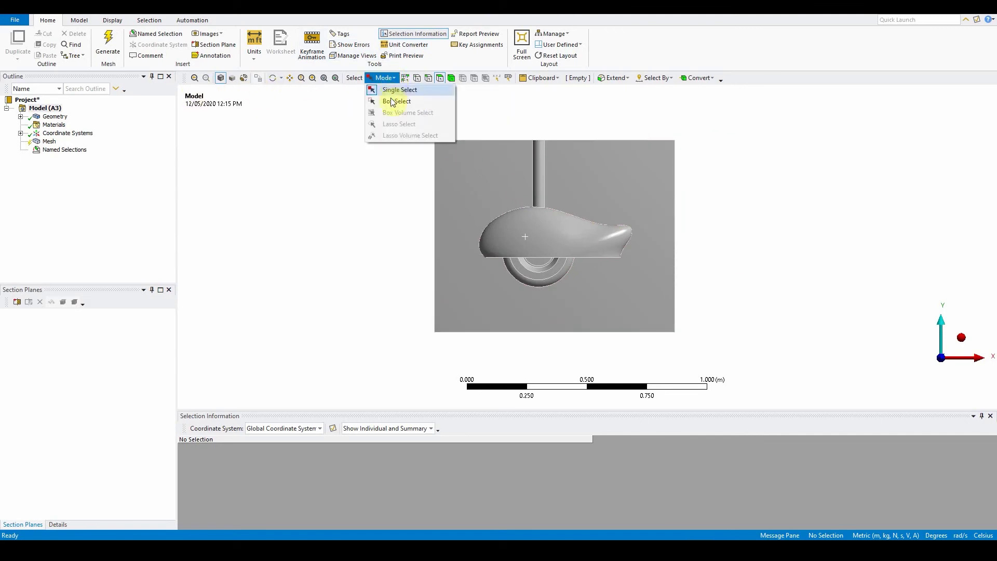
pyautogui.click(394, 78)
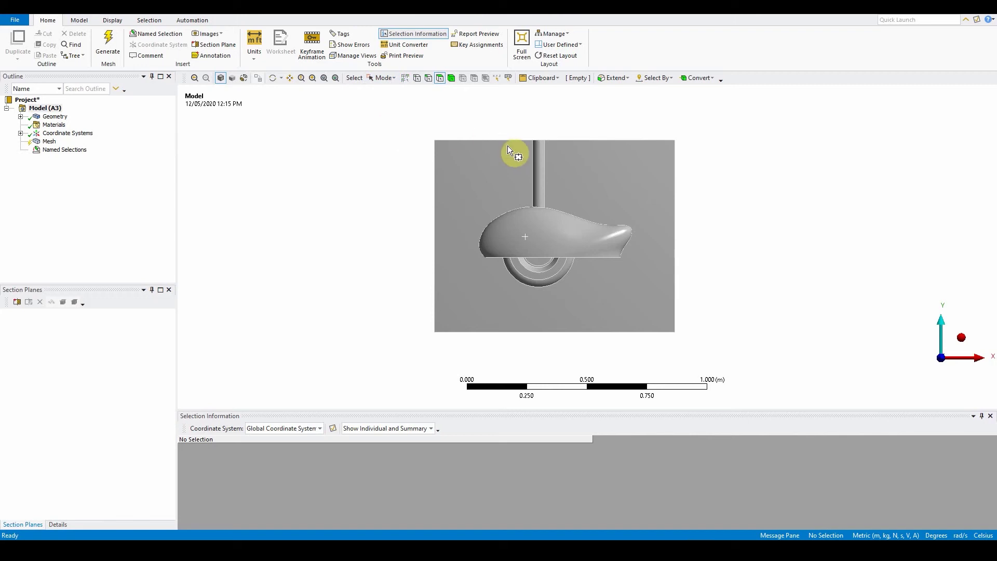
pyautogui.moveTo(480, 123); pyautogui.dragTo(642, 312)
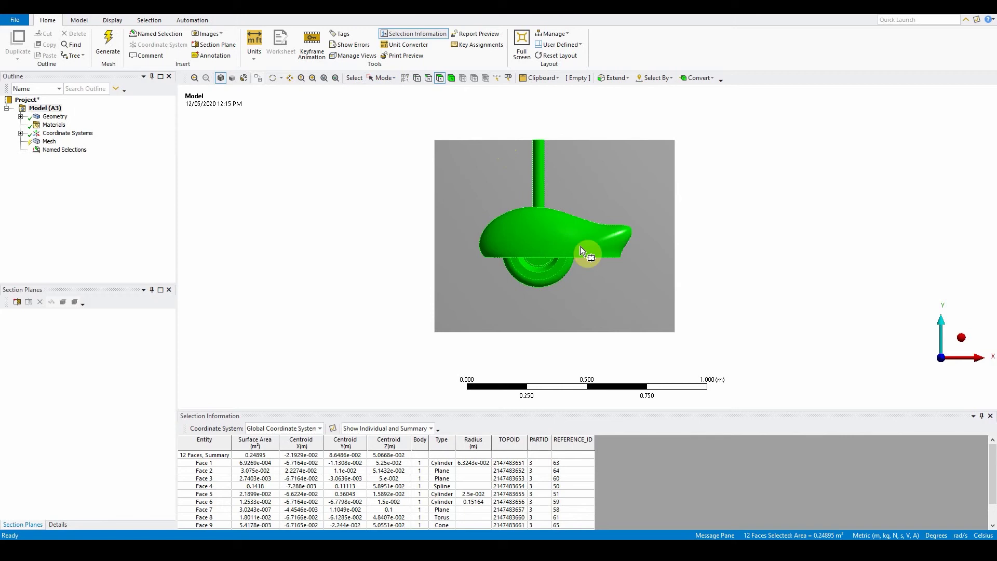
pyautogui.press('n')
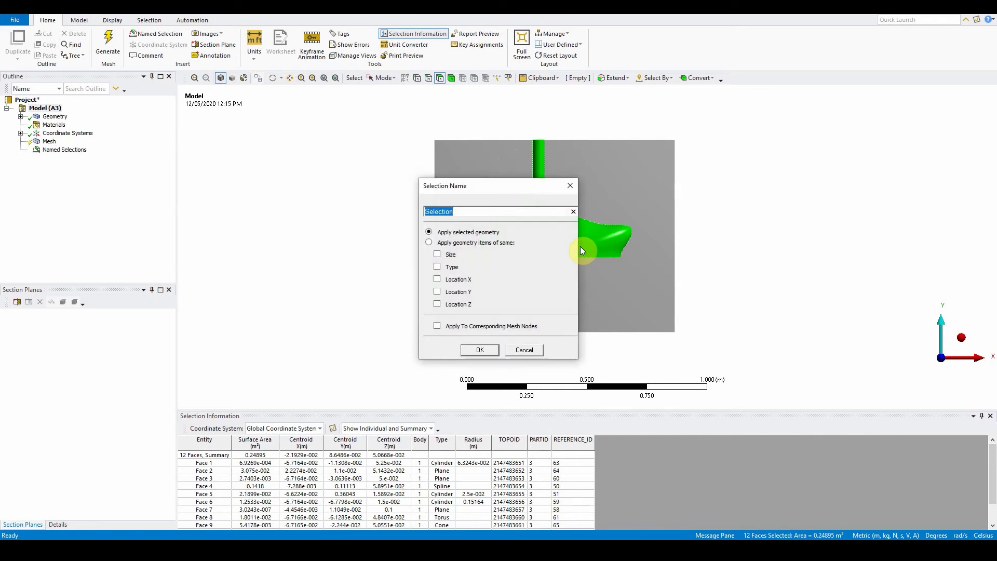
pyautogui.write('wall gear')
pyautogui.click(480, 350)
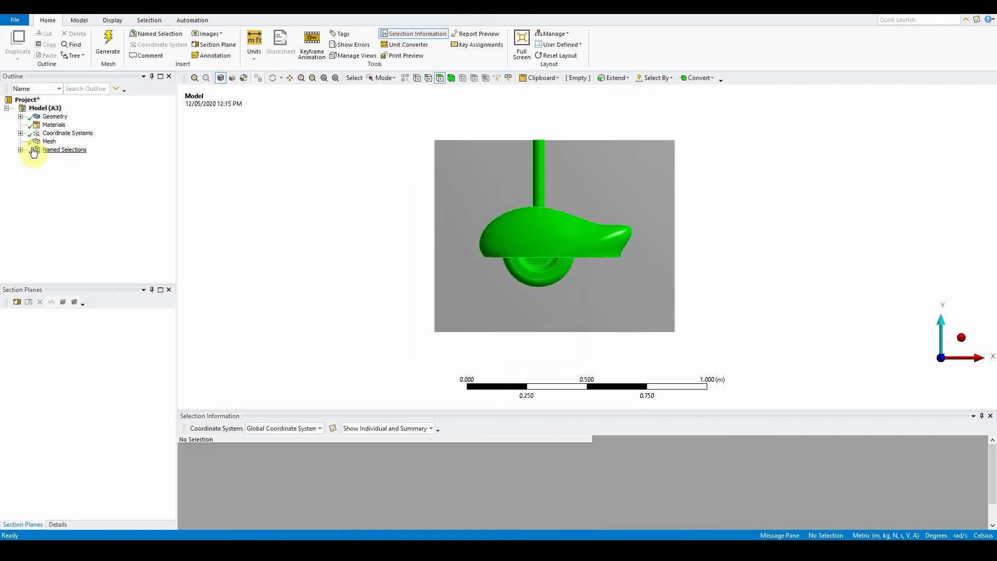
# Name the box's right-hand face 'outlet' and its left-hand face 'inlet'.
pyautogui.click(20, 150)
pyautogui.click(67, 158)
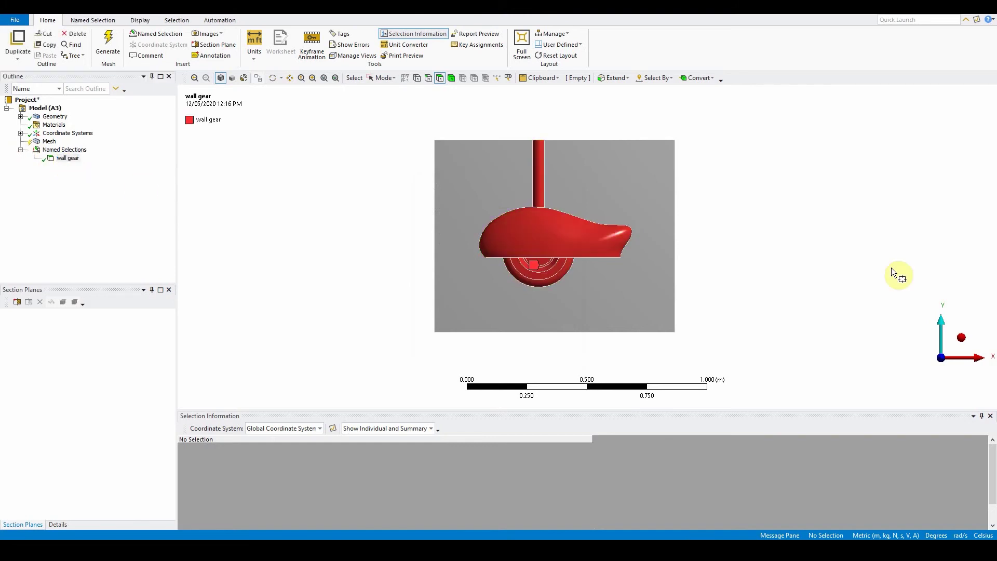
pyautogui.click(832, 251)
pyautogui.moveTo(836, 265); pyautogui.dragTo(765, 270)
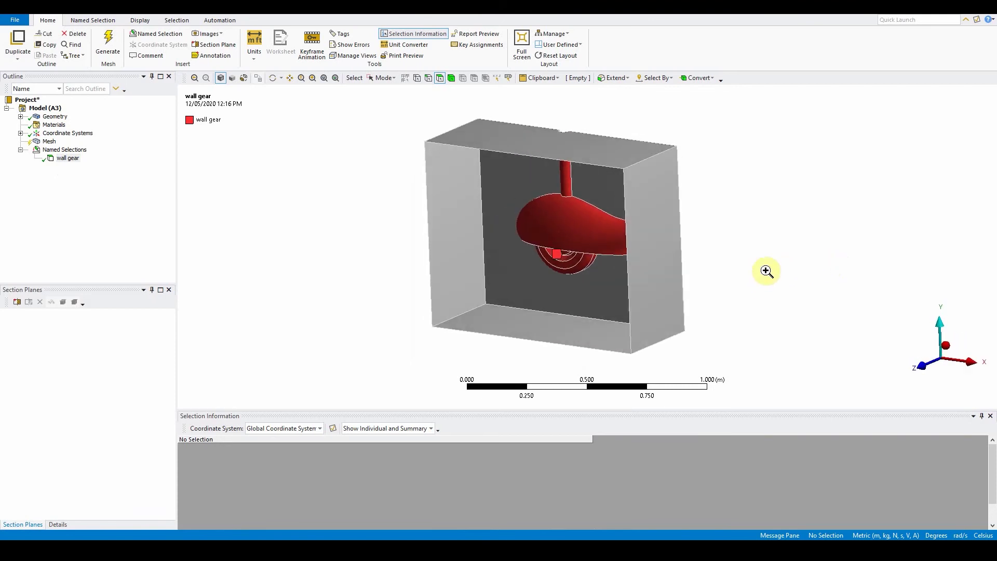
pyautogui.click(660, 278)
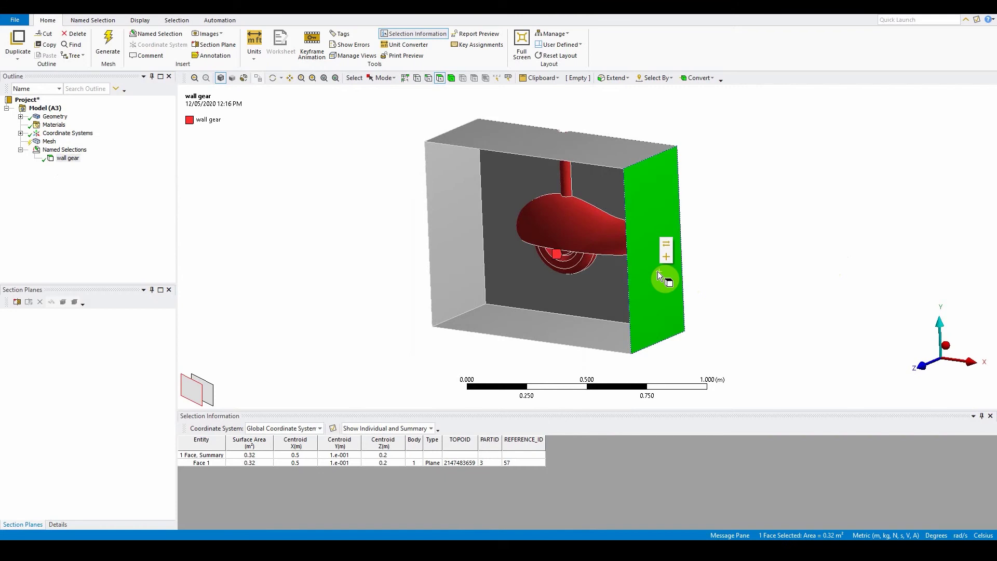
pyautogui.write('nout')
pyautogui.write('let')
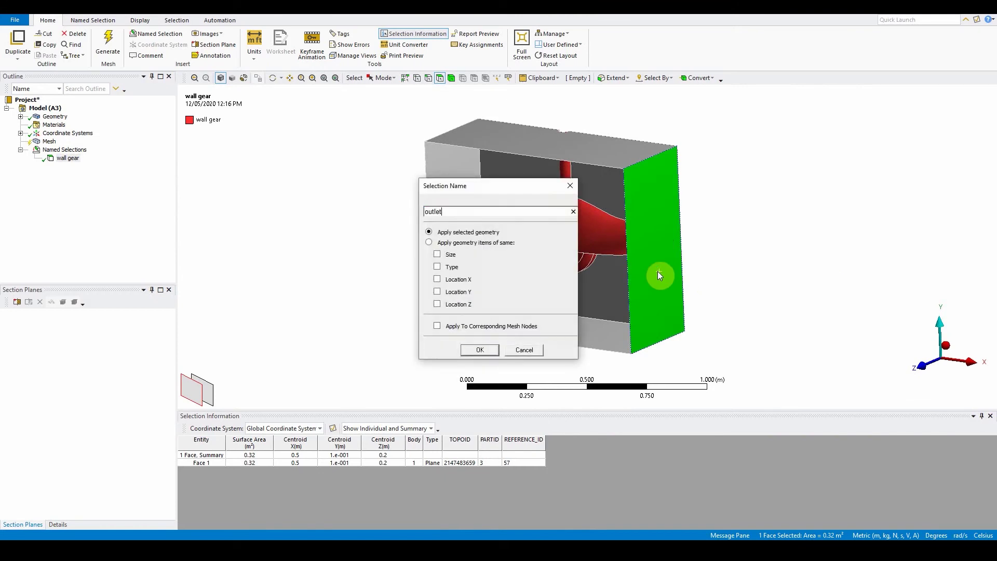
pyautogui.click(479, 349)
pyautogui.moveTo(528, 271); pyautogui.dragTo(557, 260, button='middle')
pyautogui.click(541, 263)
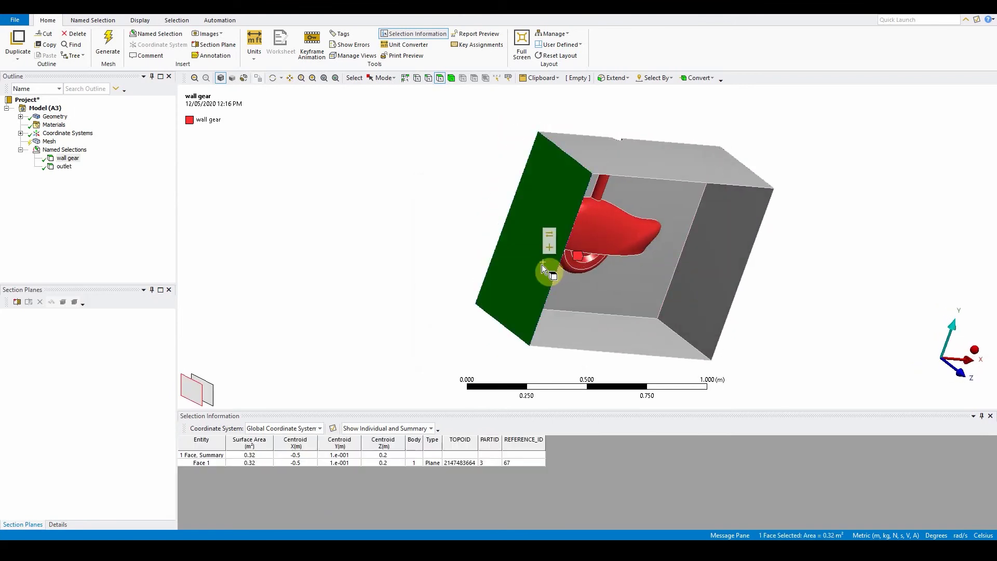
pyautogui.write('ninlet')
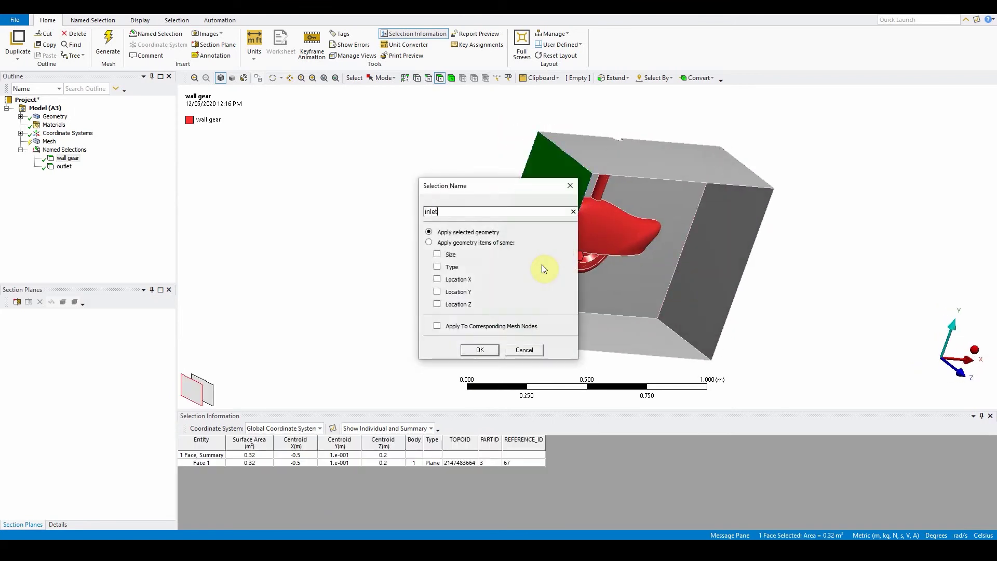
pyautogui.click(480, 349)
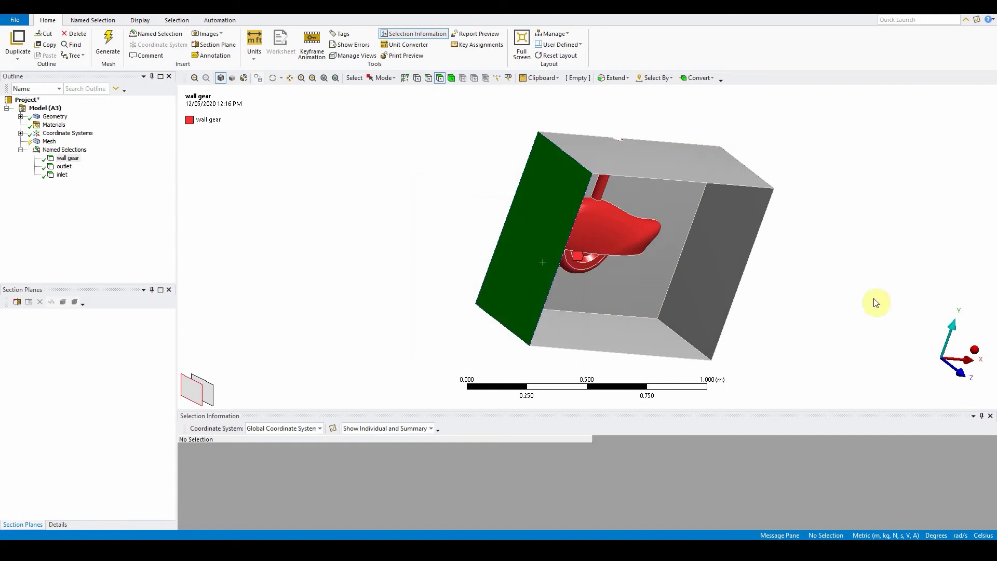
# Name the top and bottom faces of the box together as 'wall'.
pyautogui.moveTo(857, 278); pyautogui.dragTo(685, 174, button='middle')
pyautogui.click(686, 175)
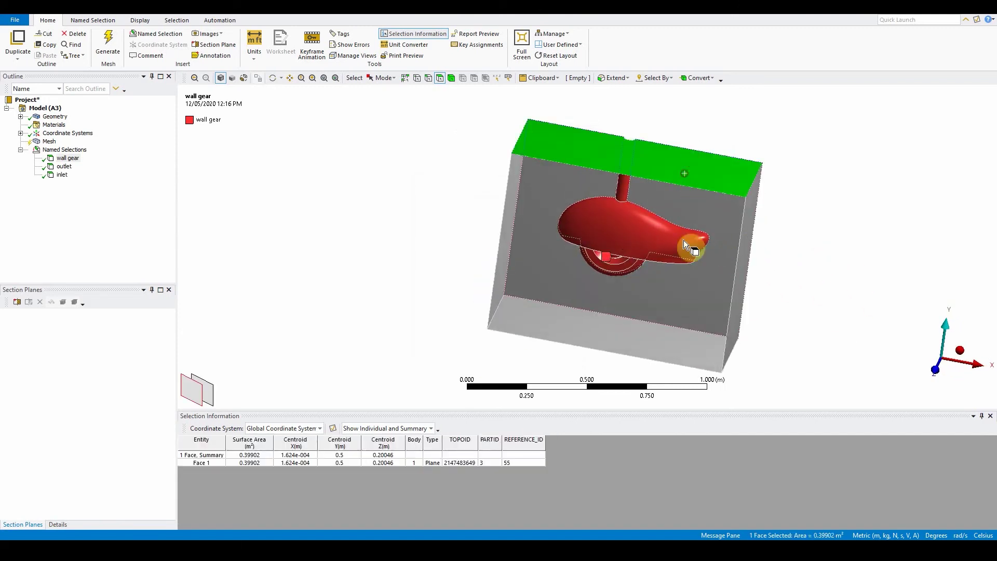
pyautogui.keyDown('ctrl'); pyautogui.click(680, 345); pyautogui.keyUp('ctrl')
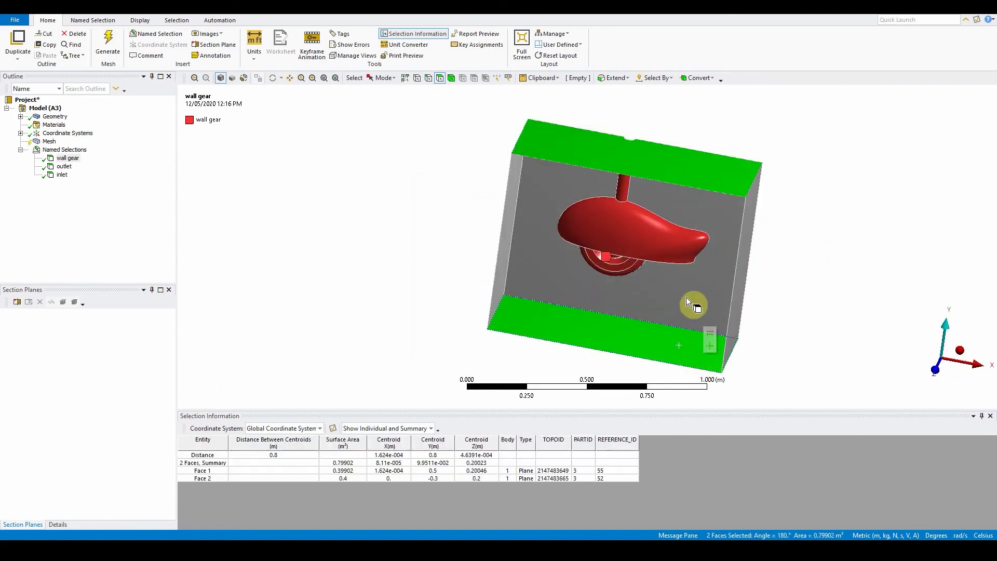
pyautogui.moveTo(795, 325); pyautogui.dragTo(768, 320, button='middle')
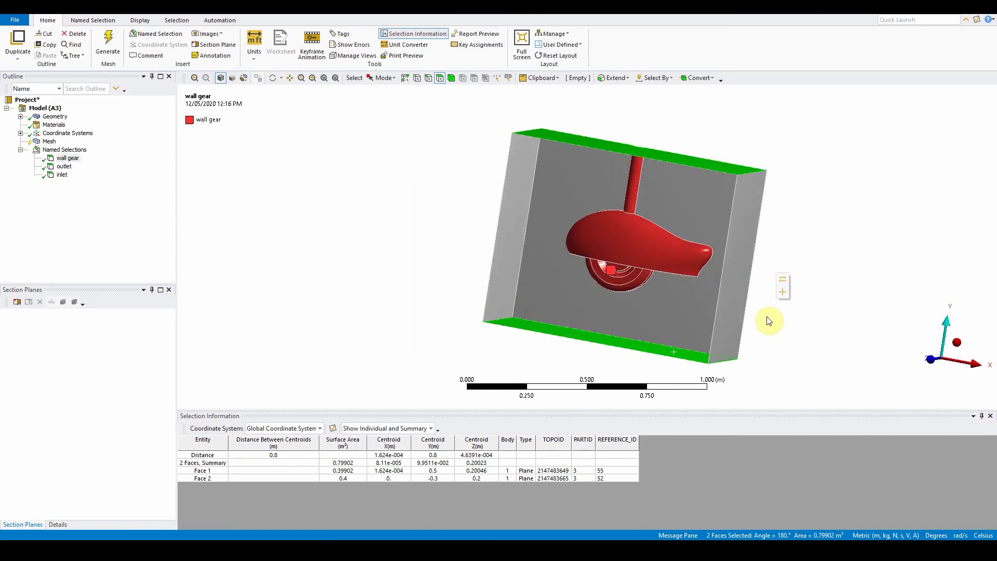
pyautogui.write('nwa')
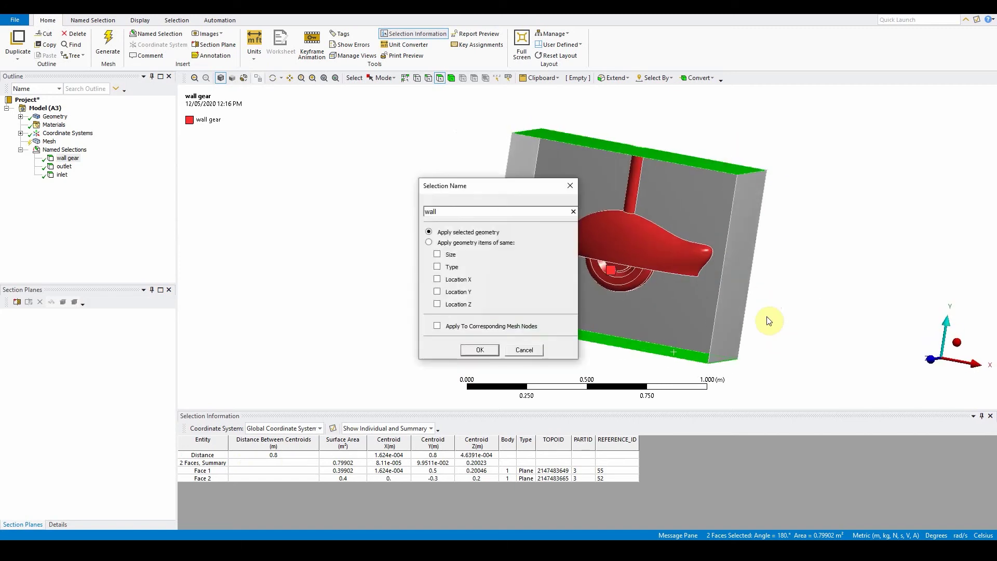
pyautogui.press('Return')
# Name the enclosure's back face 'symmetry'.
pyautogui.click(690, 207)
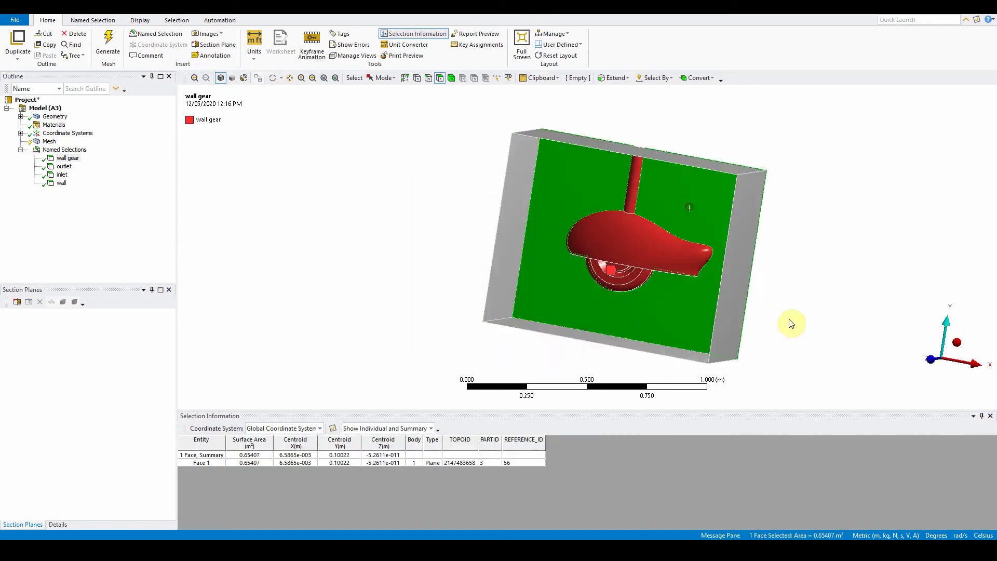
pyautogui.moveTo(817, 302)
pyautogui.mouseDown(button='middle')
pyautogui.moveTo(597, 312)
pyautogui.moveTo(800, 293)
pyautogui.mouseUp(button='middle')
pyautogui.press('n')
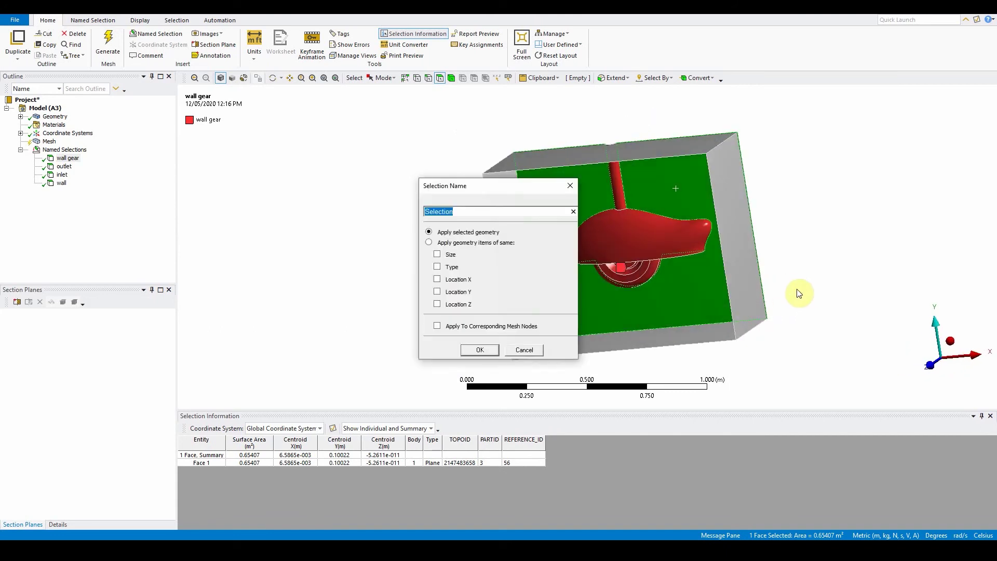
pyautogui.write('symmetry')
pyautogui.click(494, 348)
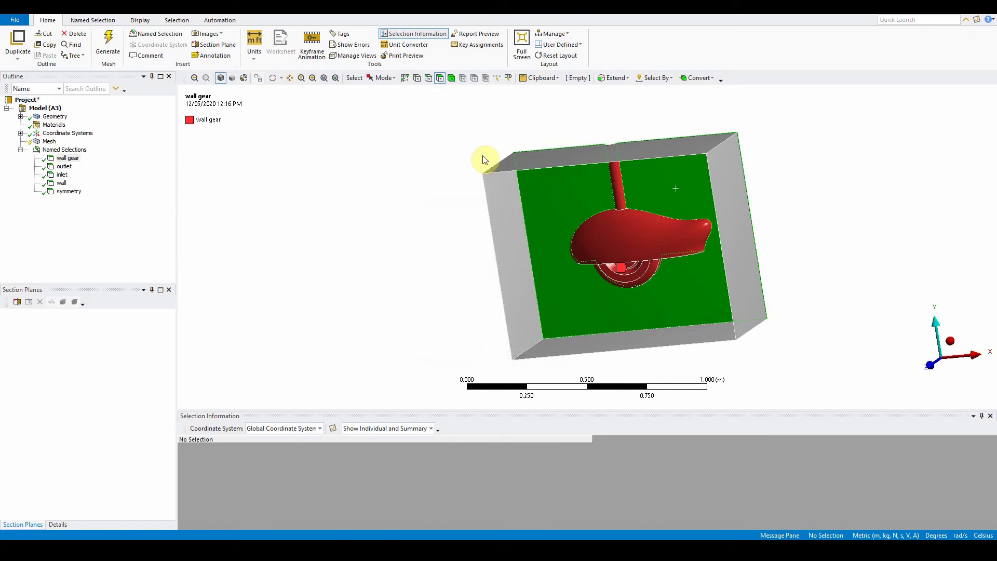
# Unhide the 0.8 m² front face and name it 'Side Wall'.
pyautogui.rightClick(811, 229)
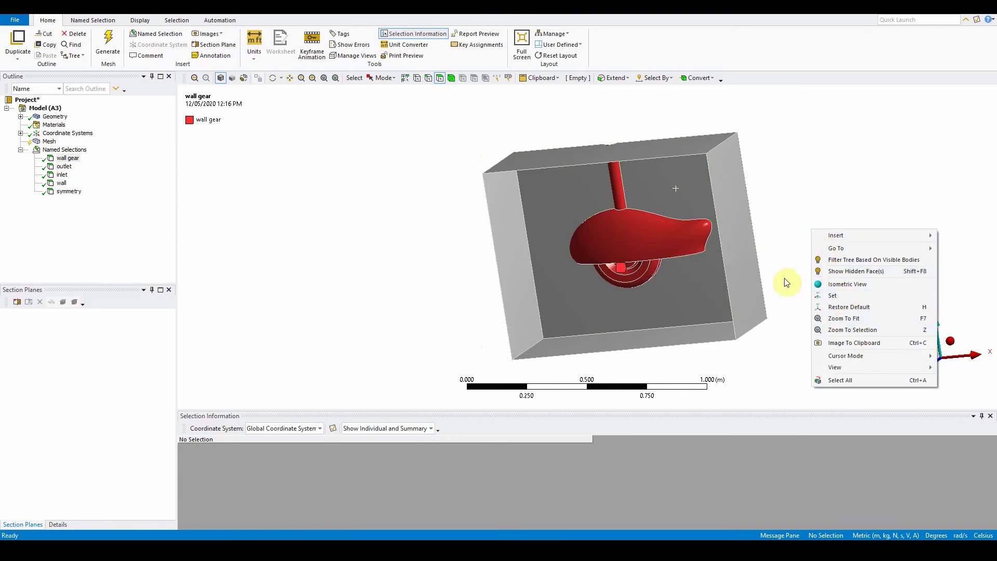
pyautogui.rightClick(723, 288)
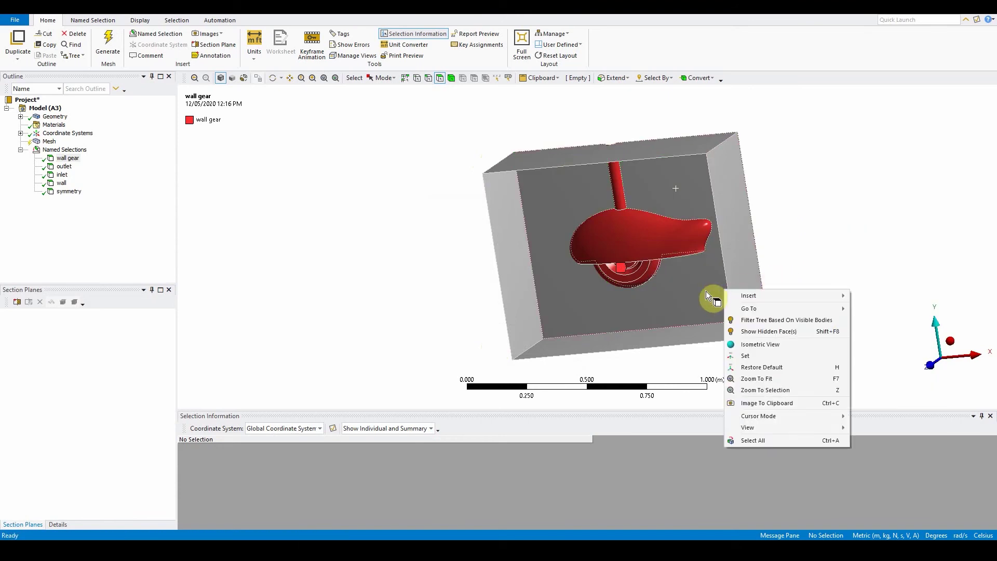
pyautogui.click(761, 331)
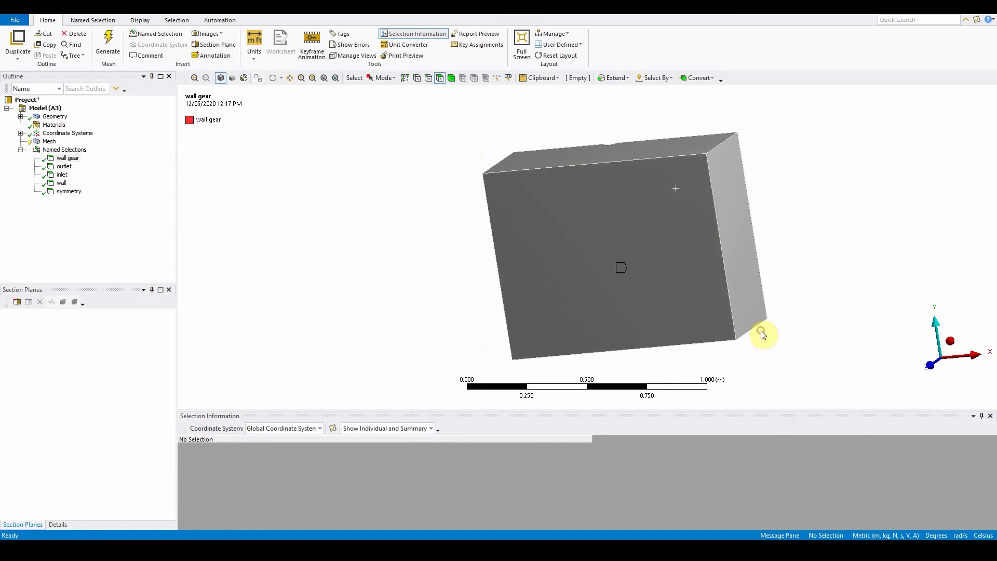
pyautogui.click(646, 285)
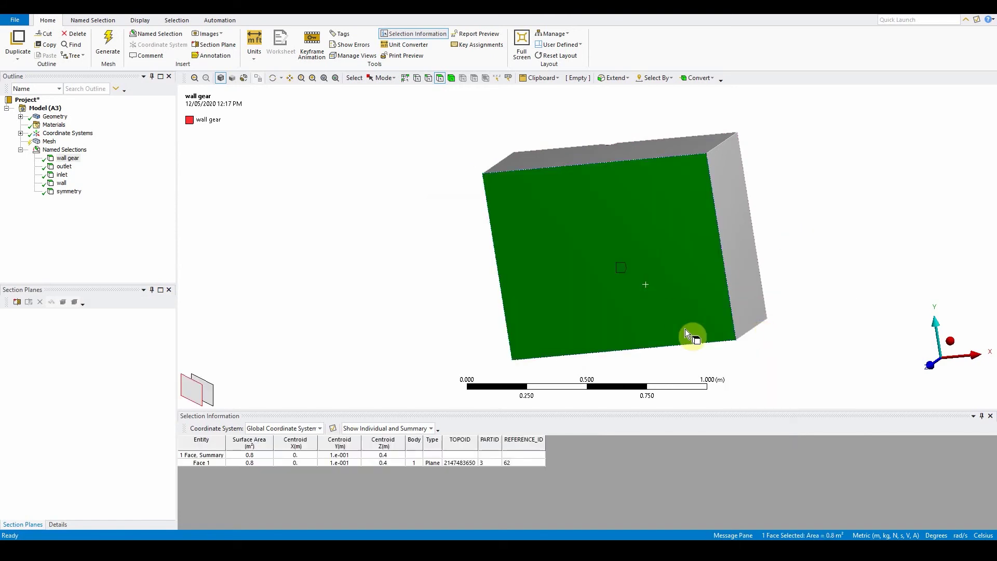
pyautogui.write('n')
pyautogui.write('Side')
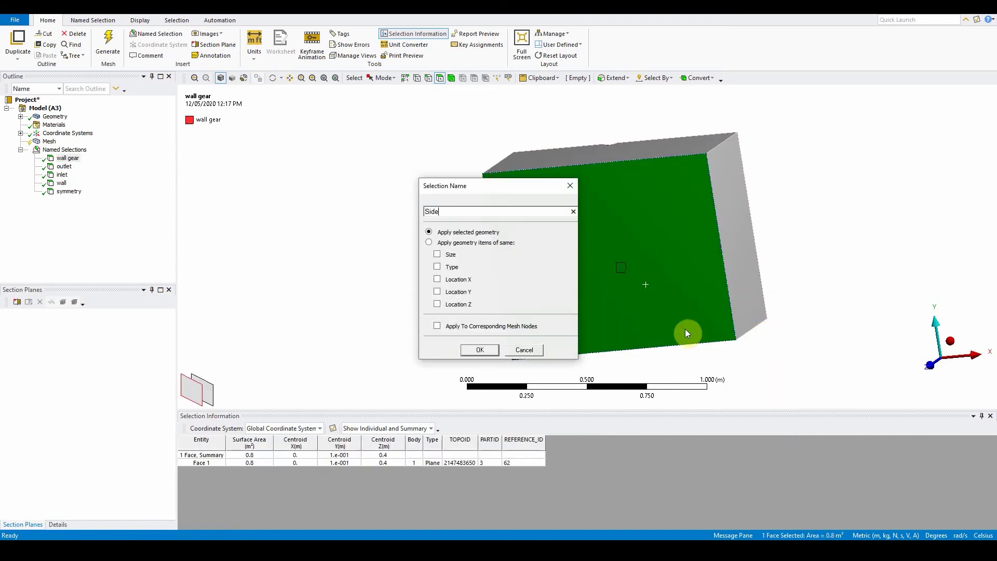
pyautogui.write(' Wall')
pyautogui.press('Return')
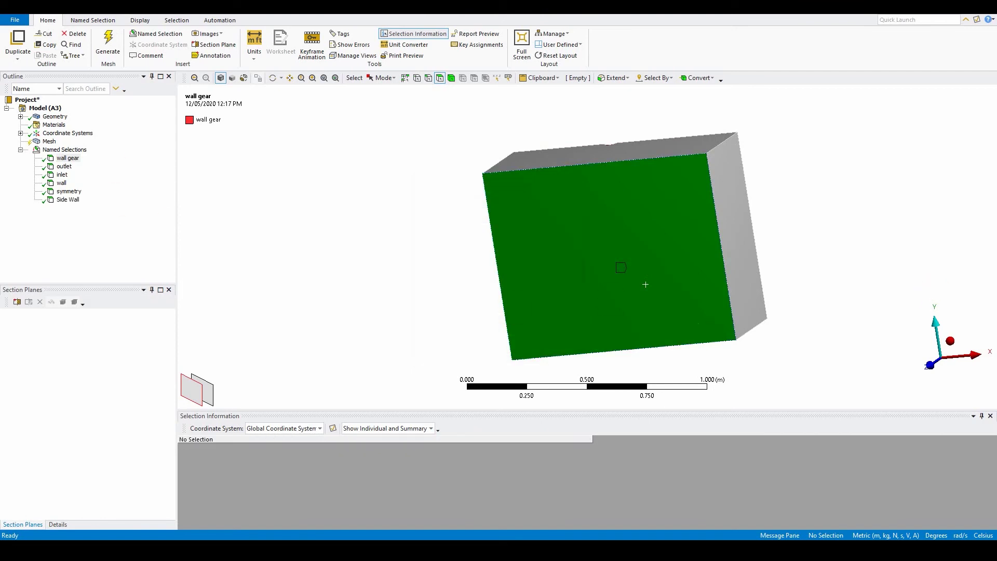
# Set the mesh Physics Preference to CFD and Use Adaptive Sizing to Yes.
pyautogui.click(49, 142)
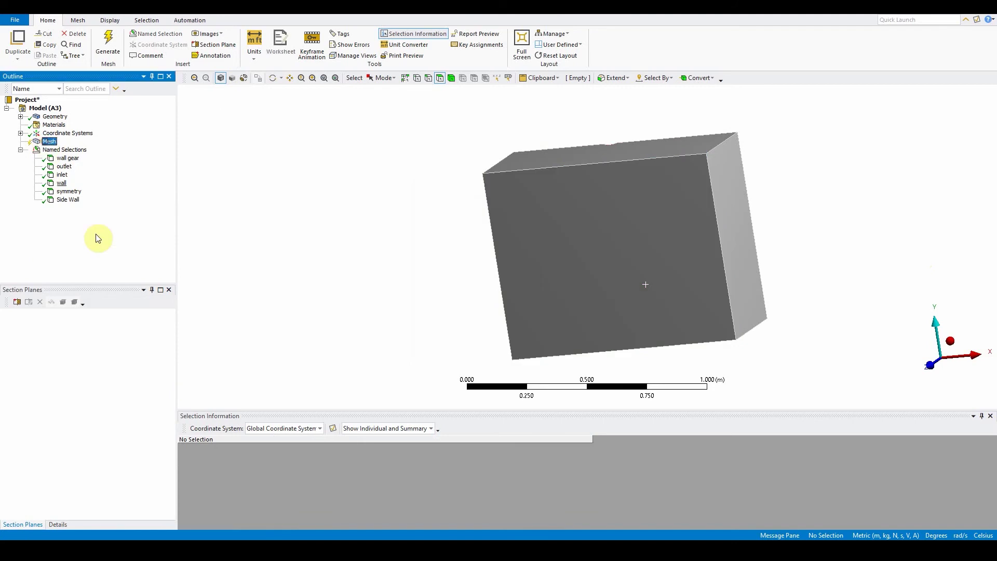
pyautogui.click(58, 524)
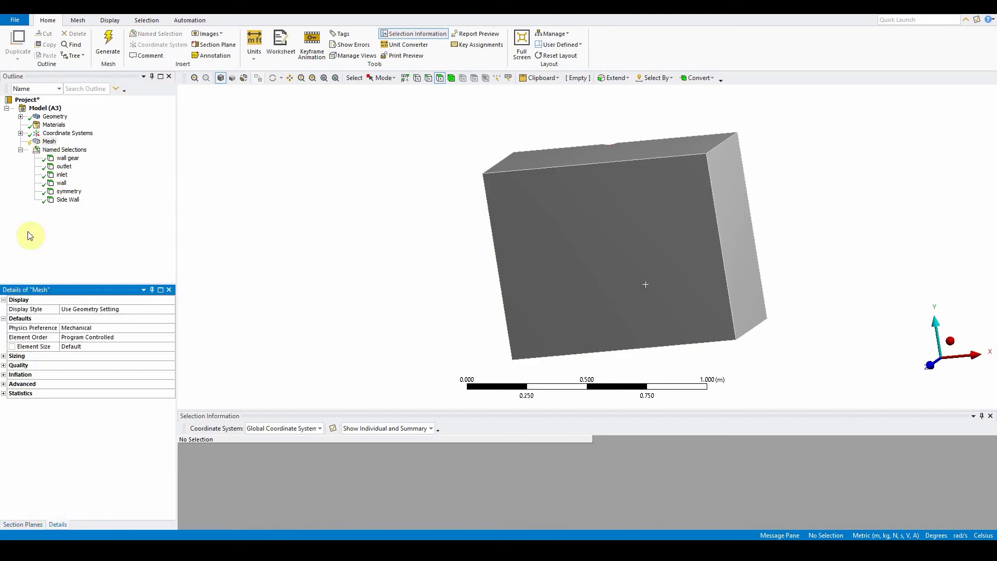
pyautogui.click(74, 329)
pyautogui.click(168, 329)
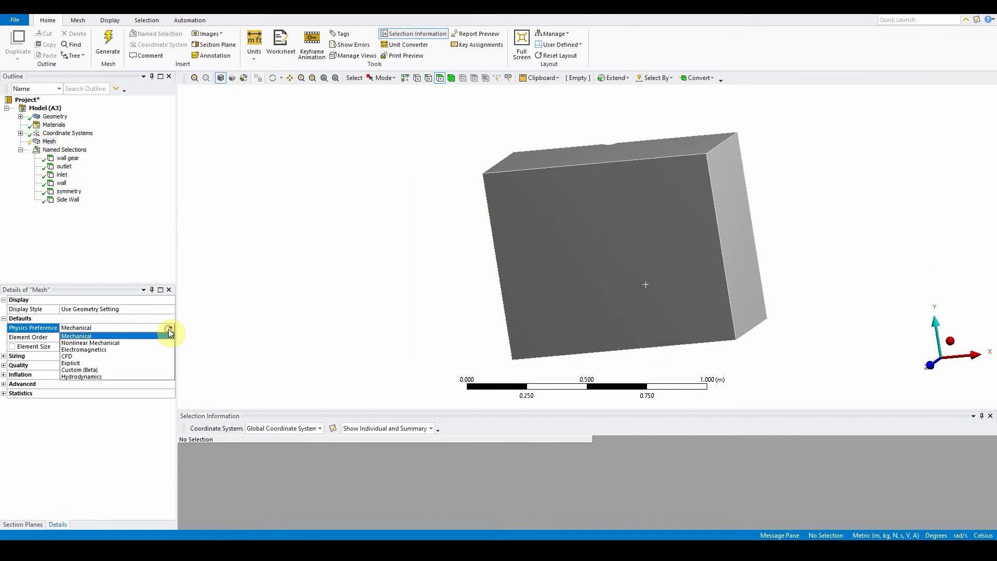
pyautogui.click(120, 354)
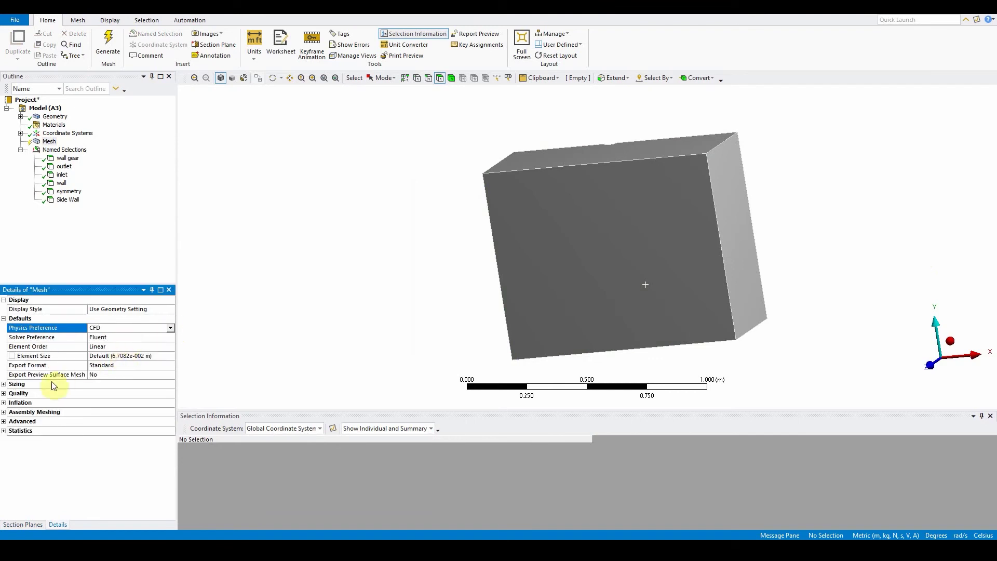
pyautogui.click(6, 385)
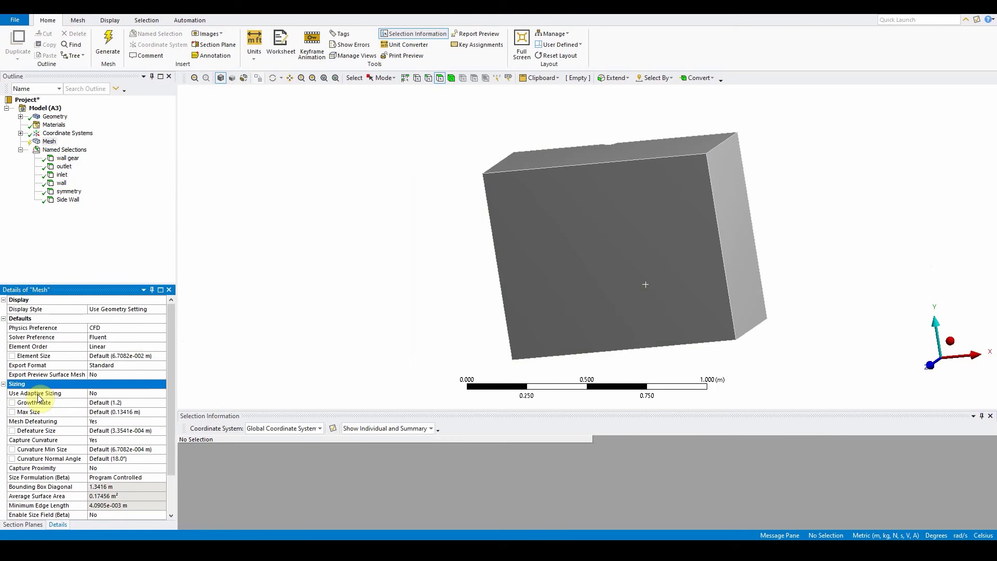
pyautogui.click(98, 393)
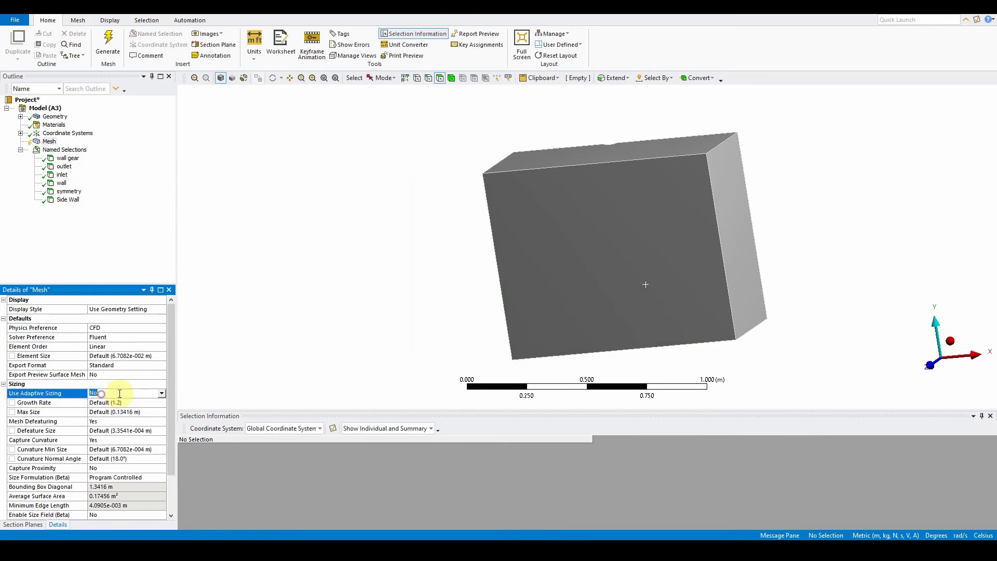
pyautogui.click(162, 392)
pyautogui.click(133, 408)
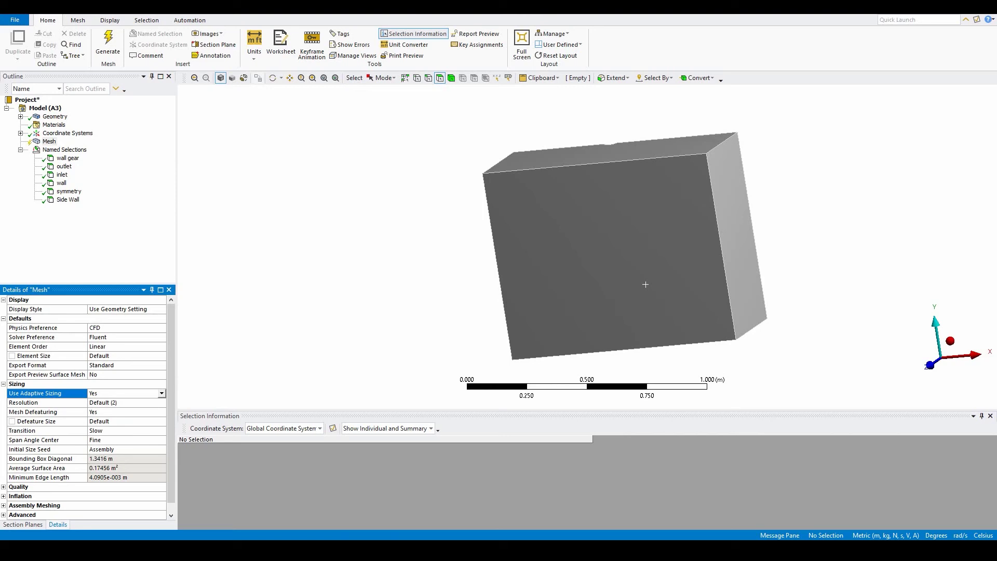
# Preview the surface mesh on the enclosure and toggle the mesh display off and on.
pyautogui.rightClick(47, 142)
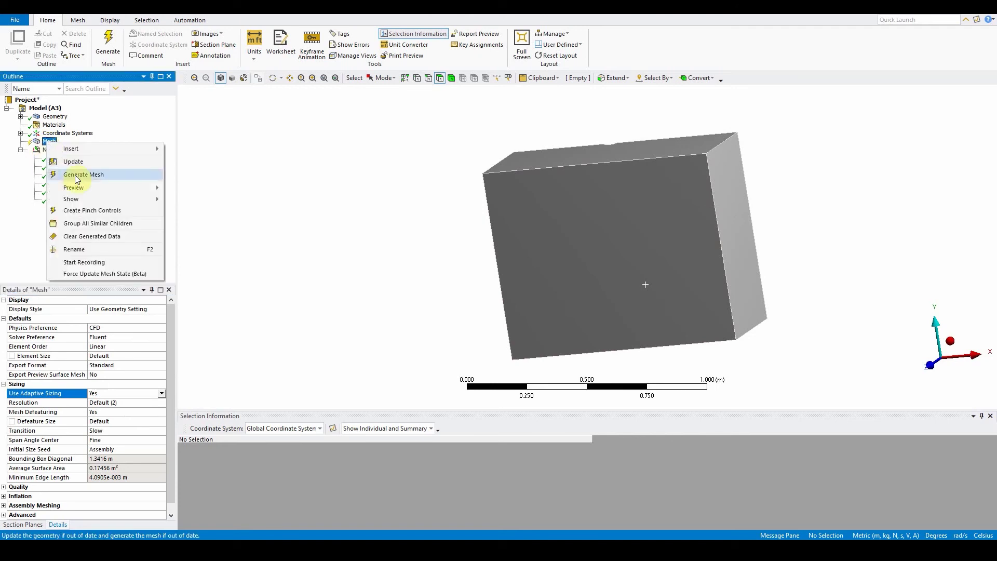
pyautogui.moveTo(85, 188)
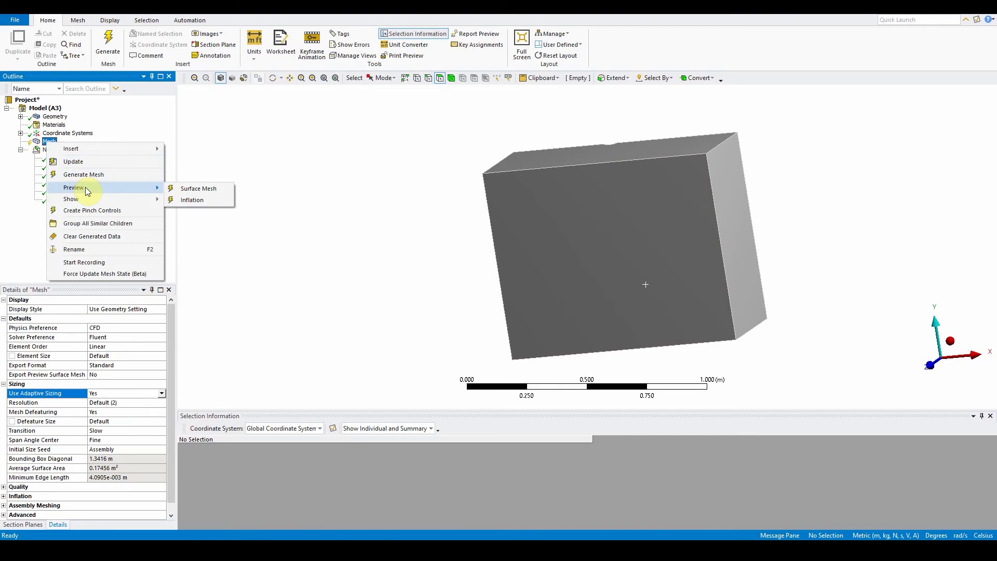
pyautogui.click(186, 189)
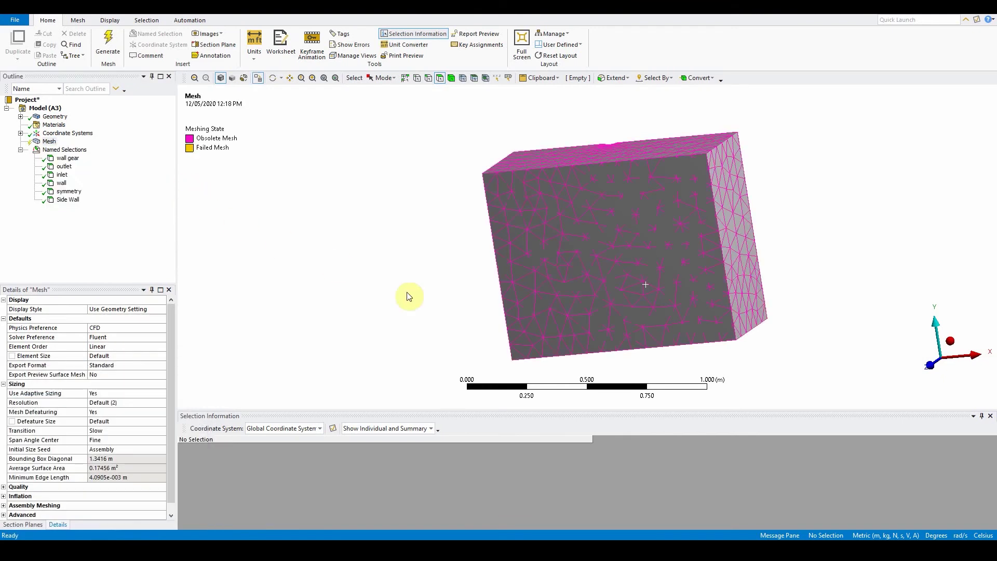
pyautogui.click(258, 79)
pyautogui.click(257, 80)
pyautogui.click(257, 80)
pyautogui.click(257, 79)
# Orbit the meshed box, then view it straight along the X axis.
pyautogui.moveTo(416, 263); pyautogui.dragTo(376, 238, button='middle')
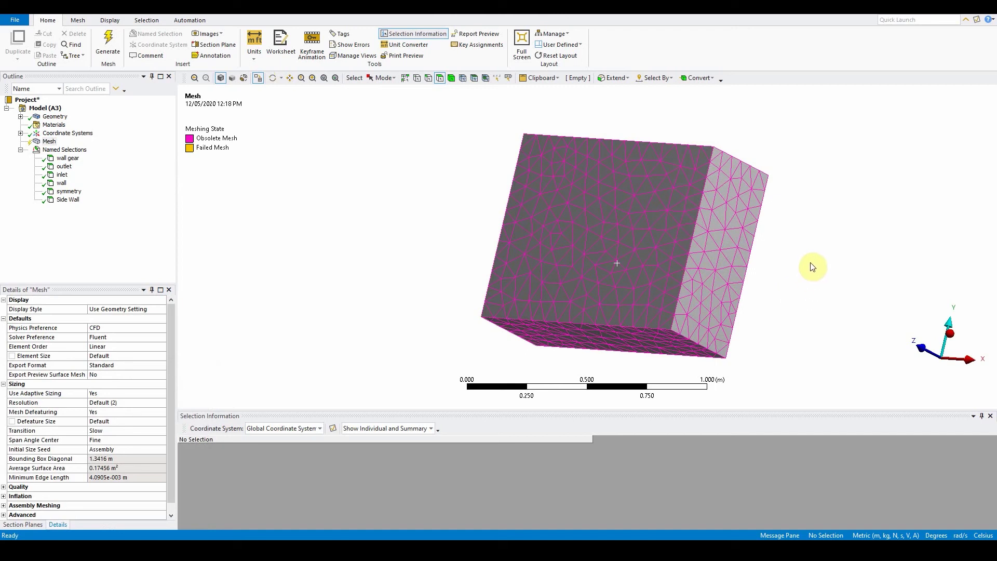
pyautogui.click(967, 360)
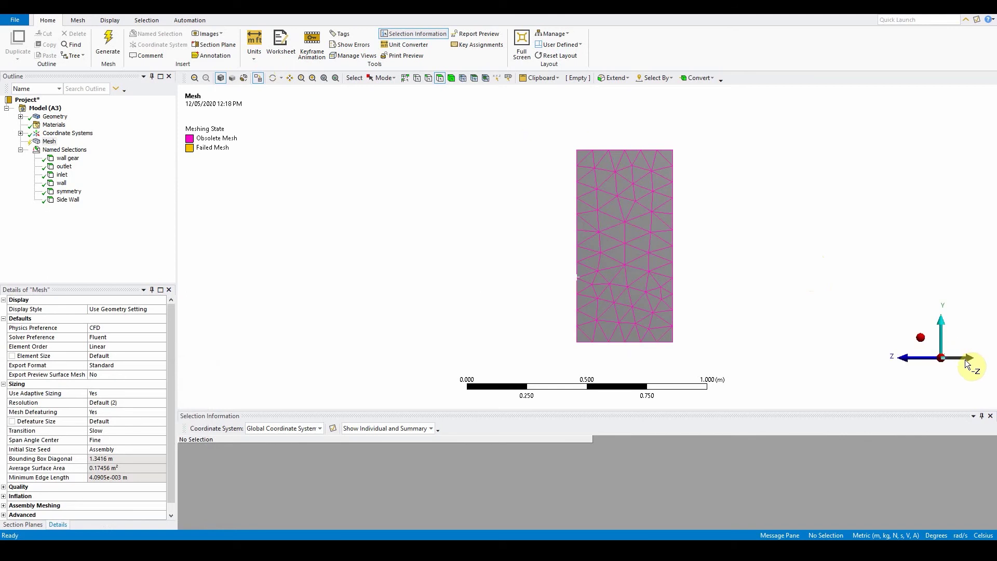
pyautogui.moveTo(894, 381); pyautogui.dragTo(938, 374, button='middle')
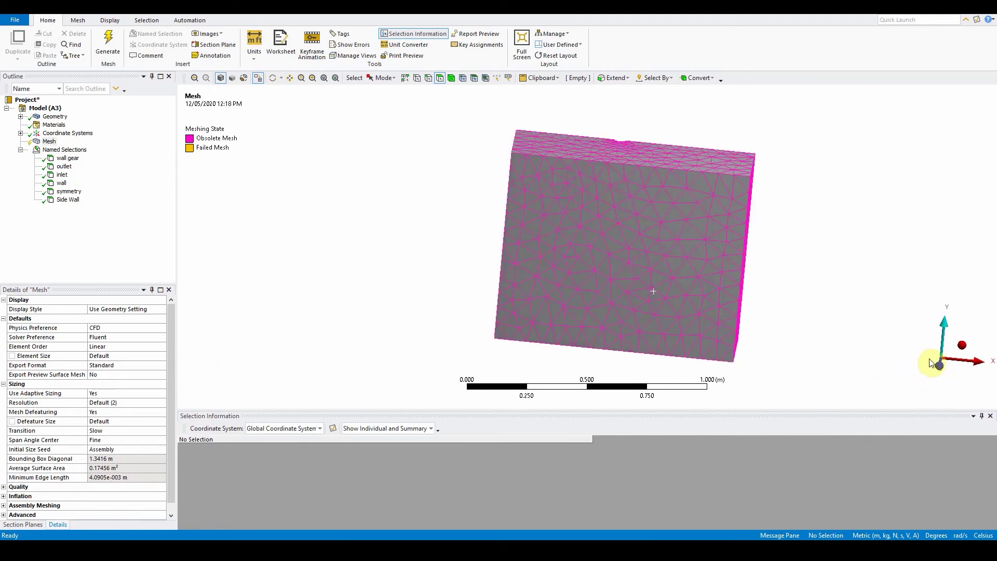
pyautogui.click(930, 357)
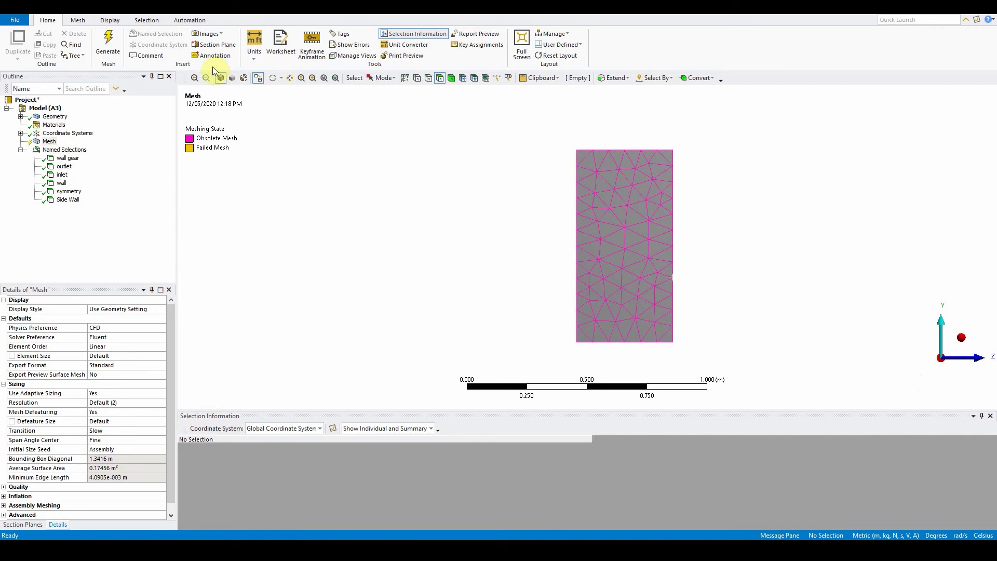
# Cut the enclosure with a vertical section plane and view the exposed gear mesh face-on along Z.
pyautogui.click(213, 45)
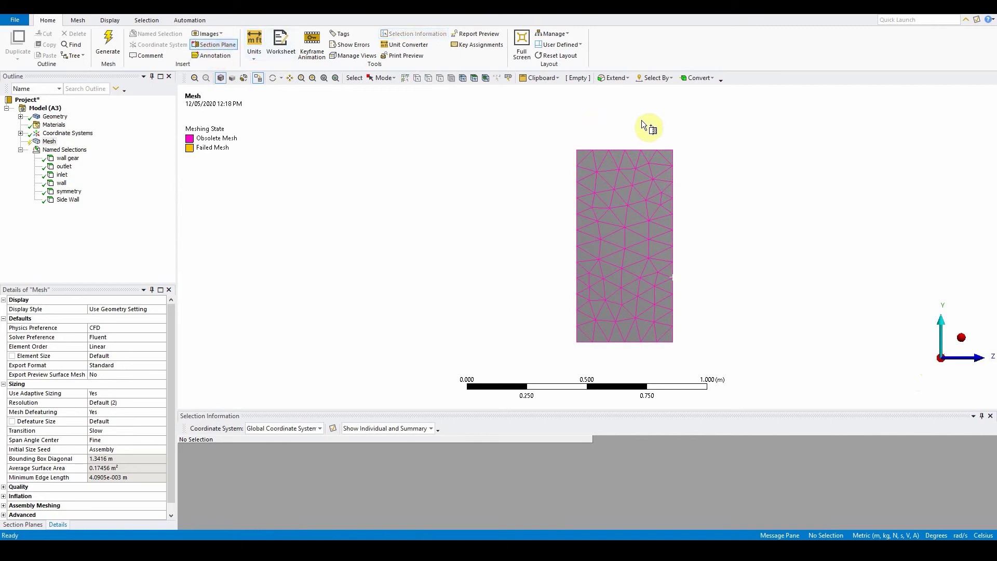
pyautogui.moveTo(622, 123); pyautogui.dragTo(624, 291)
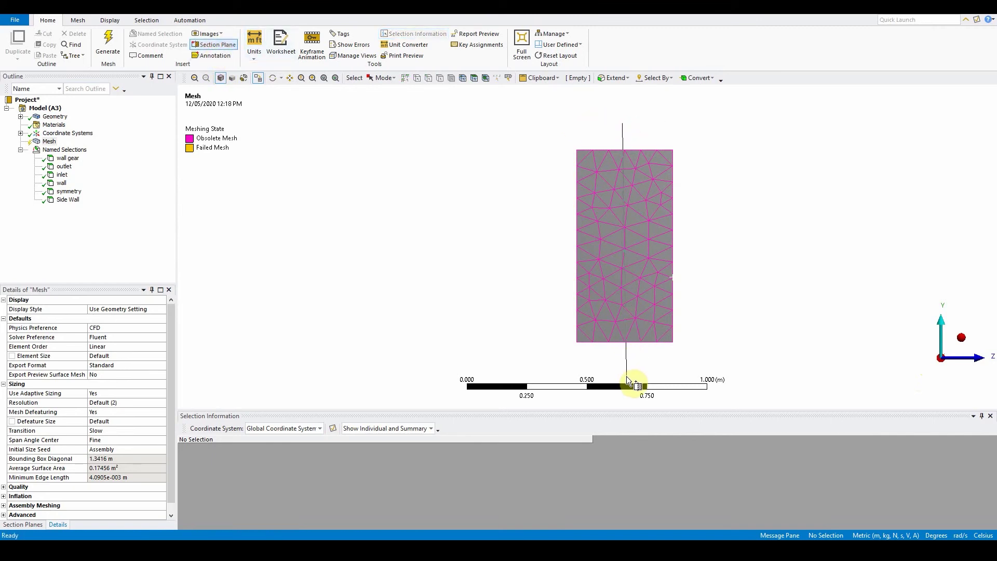
pyautogui.moveTo(628, 380); pyautogui.dragTo(629, 374)
pyautogui.moveTo(630, 374); pyautogui.dragTo(438, 345, button='middle')
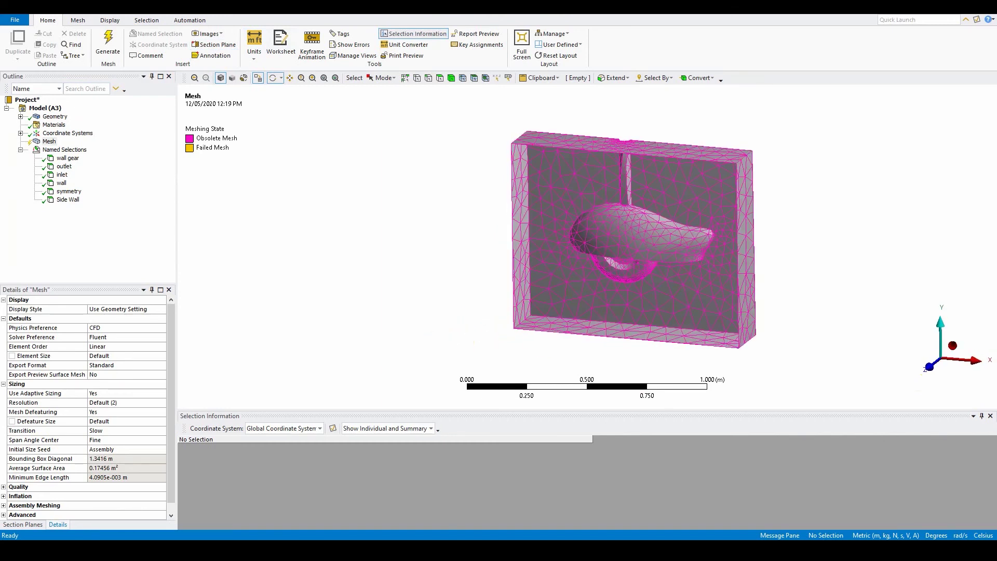
pyautogui.click(929, 366)
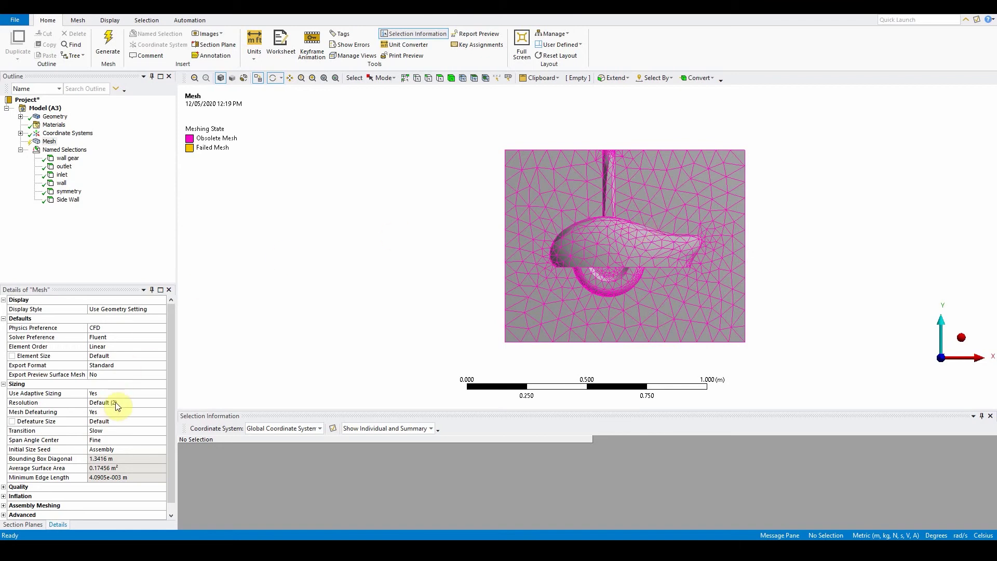
# Turn Use Adaptive Sizing off, set Capture Curvature to Yes, and set Curvature Normal Angle to 24°.
pyautogui.click(99, 394)
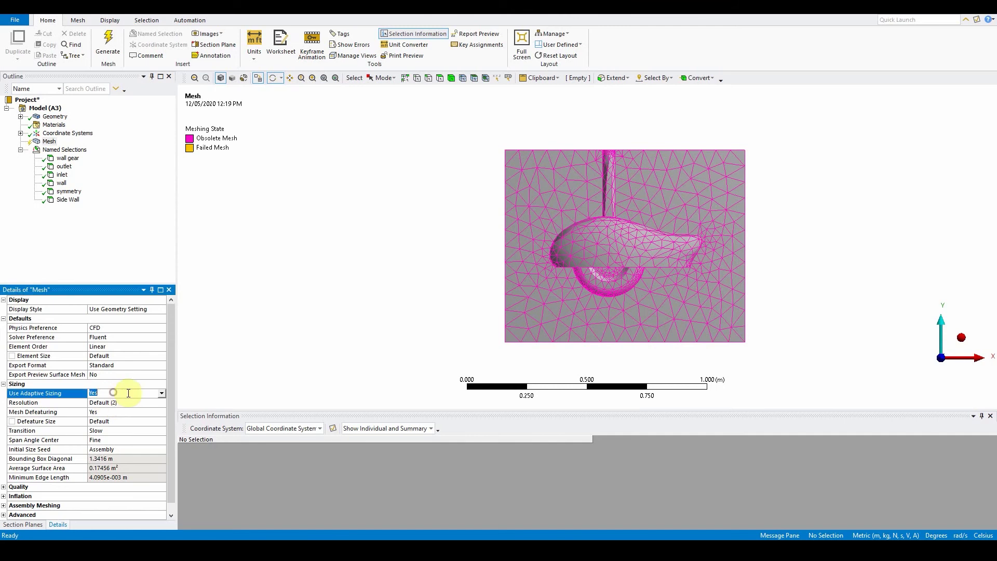
pyautogui.click(163, 393)
pyautogui.click(147, 402)
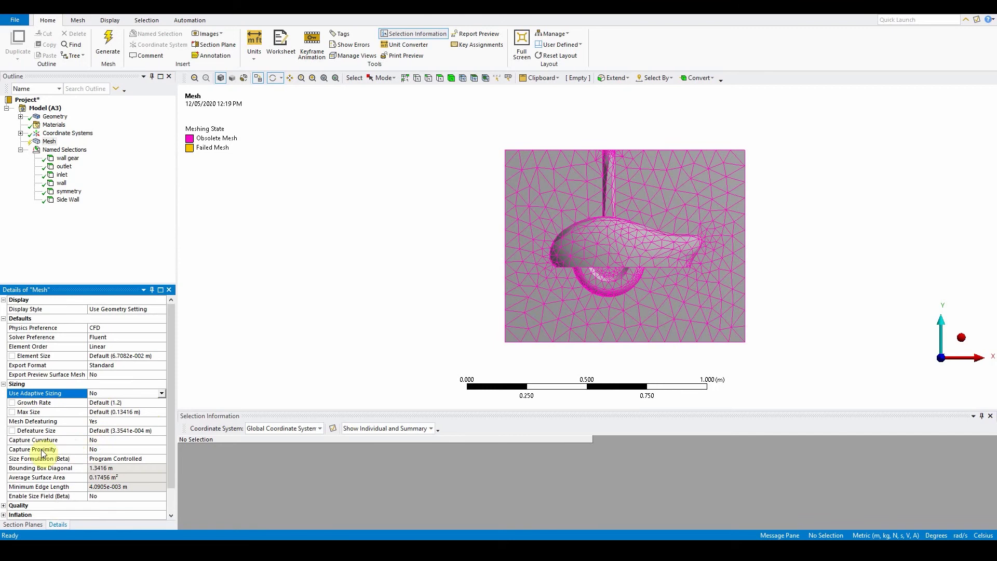
pyautogui.click(104, 440)
pyautogui.click(161, 440)
pyautogui.click(135, 451)
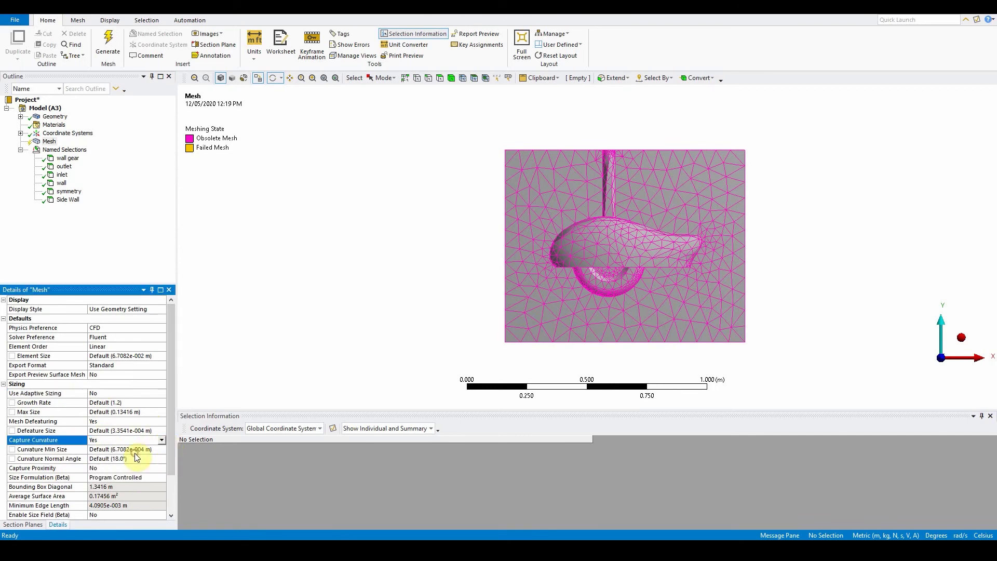
pyautogui.click(108, 460)
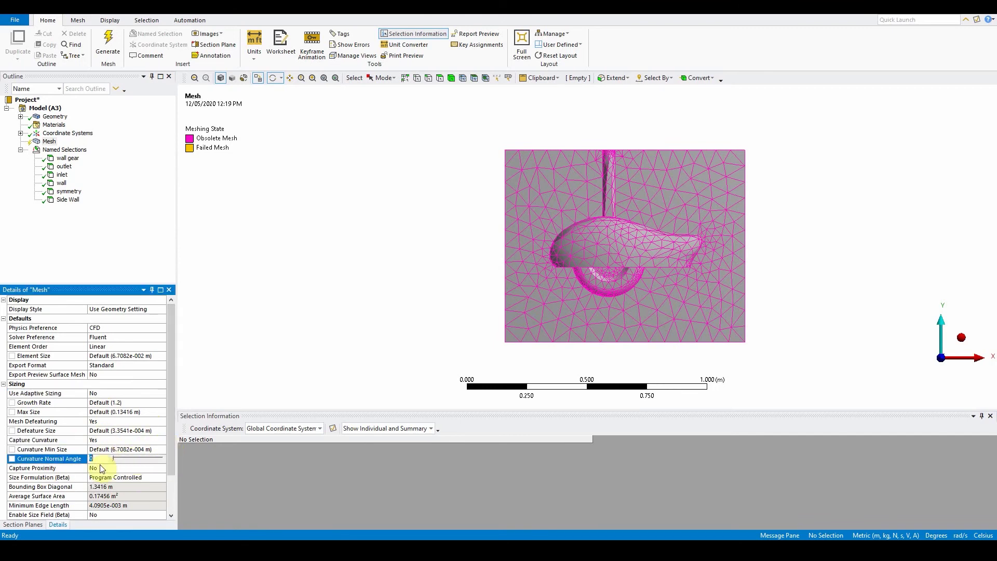
pyautogui.write('24')
pyautogui.press('Return')
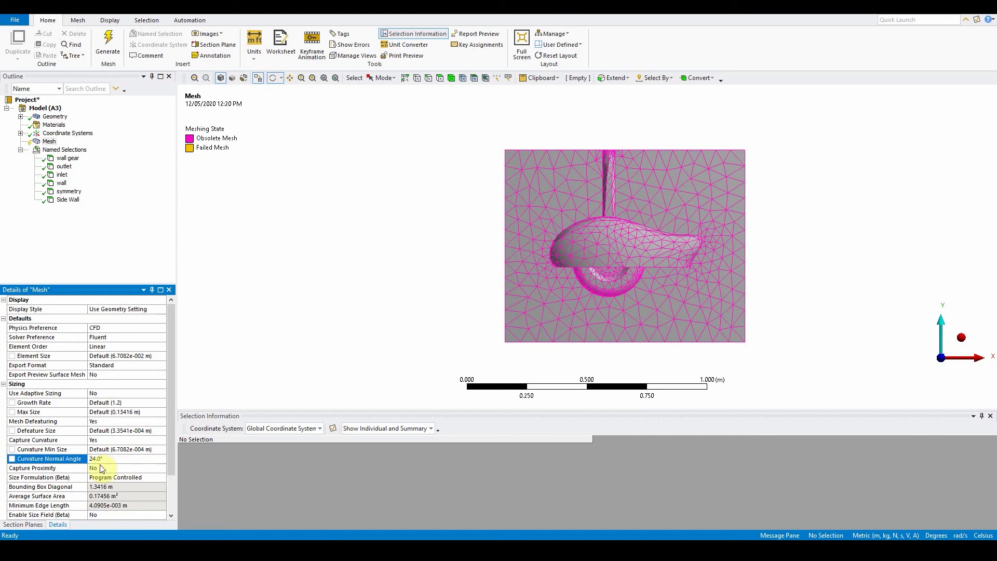
# Preview the surface mesh with the 24° curvature settings to see finer elements around the gear.
pyautogui.rightClick(48, 141)
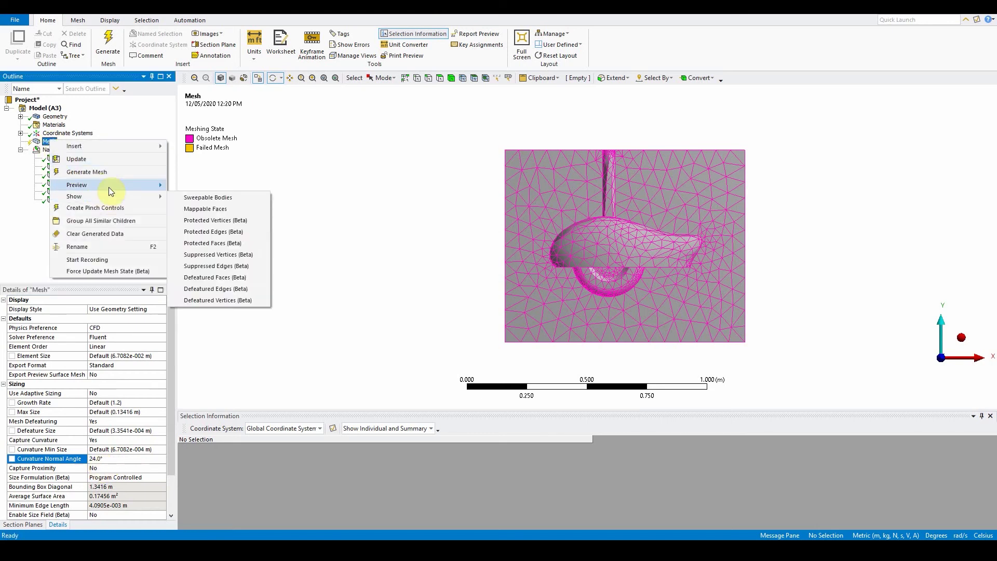
pyautogui.click(181, 186)
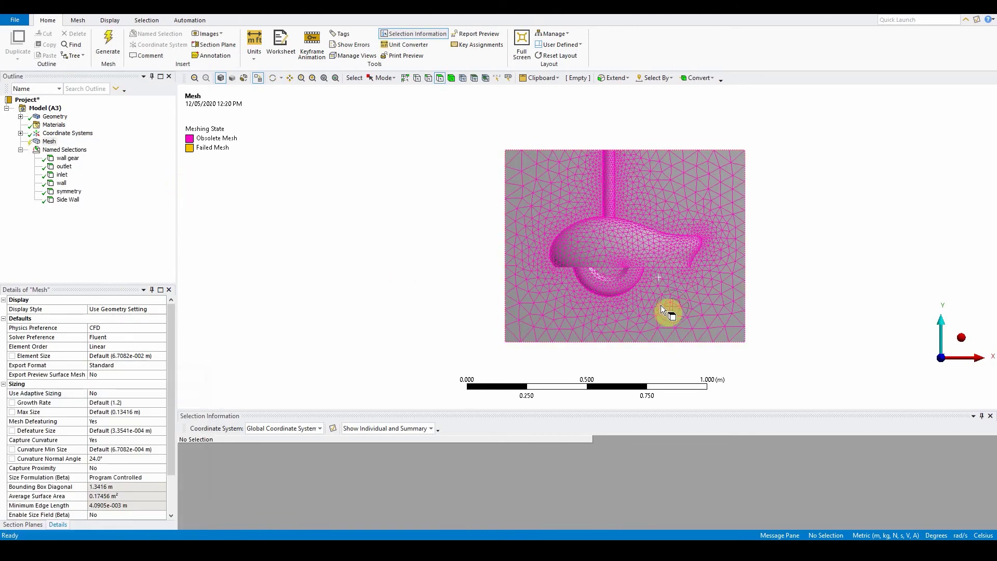
pyautogui.moveTo(669, 303)
pyautogui.mouseDown()
pyautogui.moveTo(660, 308)
pyautogui.moveTo(687, 296)
pyautogui.moveTo(663, 301)
pyautogui.moveTo(671, 303)
pyautogui.mouseUp()
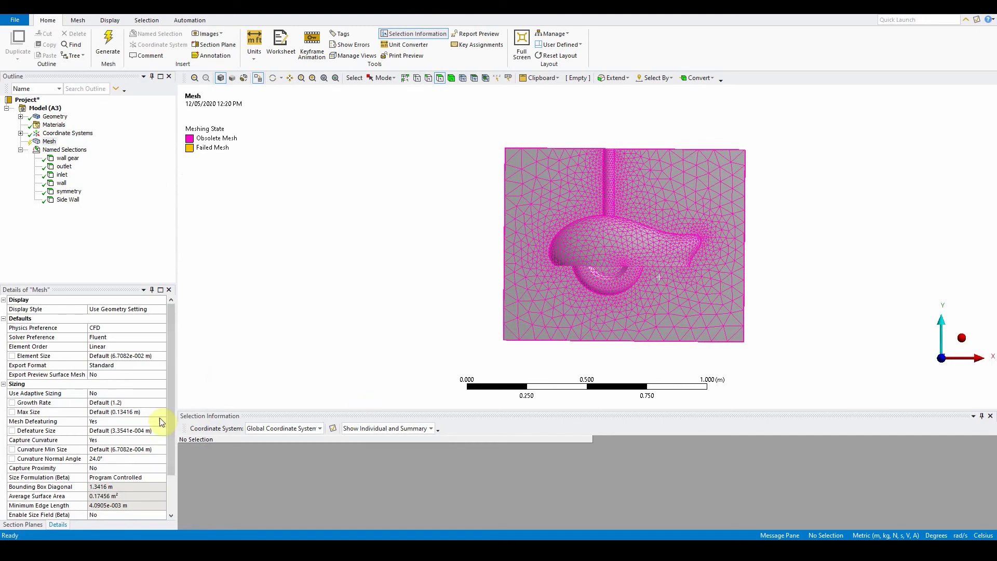
# Change the Curvature Normal Angle to 8°.
pyautogui.click(100, 458)
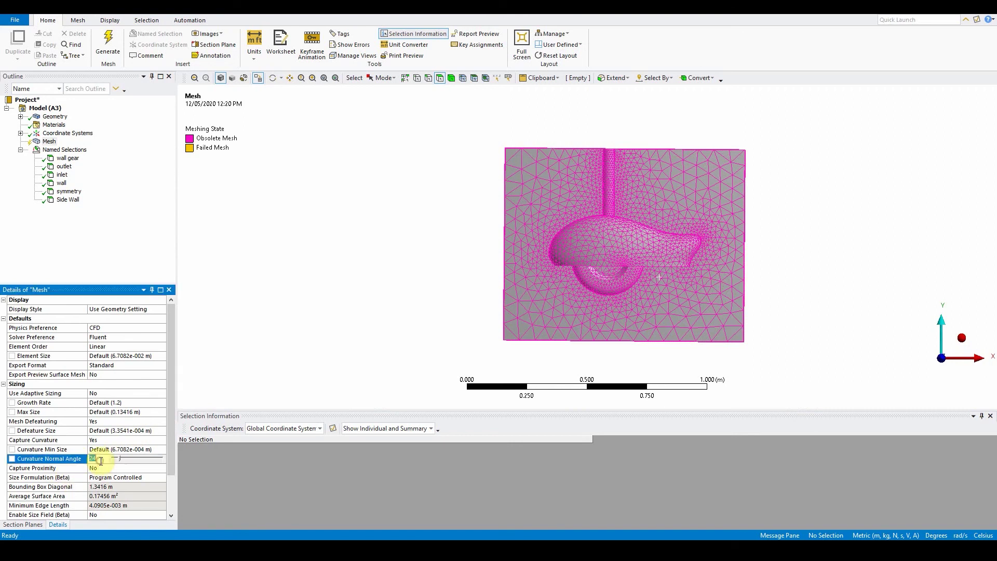
pyautogui.write('8')
pyautogui.press('Return')
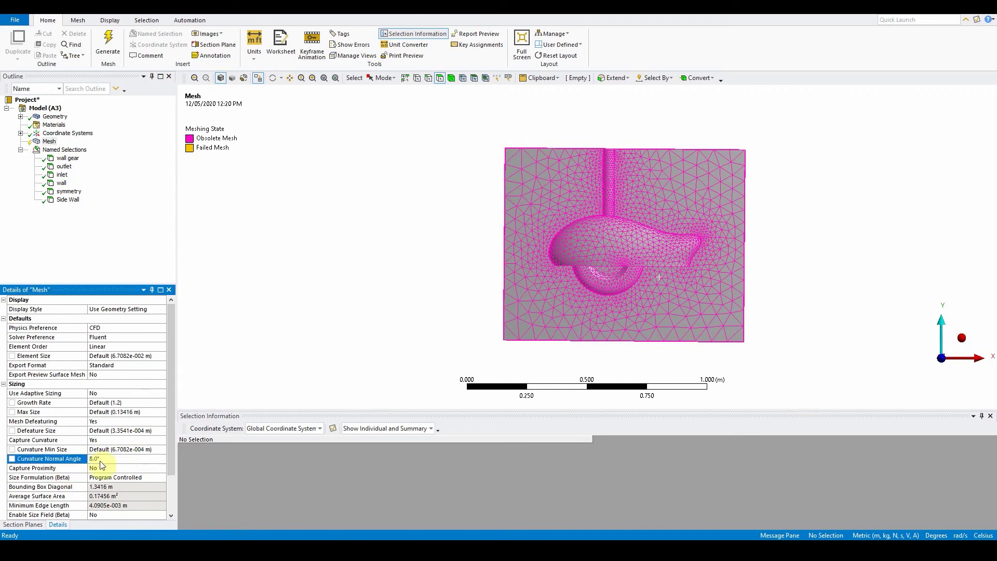
# Preview the surface mesh at 8° and inspect the denser triangles along the gear's curves.
pyautogui.rightClick(50, 142)
pyautogui.moveTo(118, 187)
pyautogui.click(200, 190)
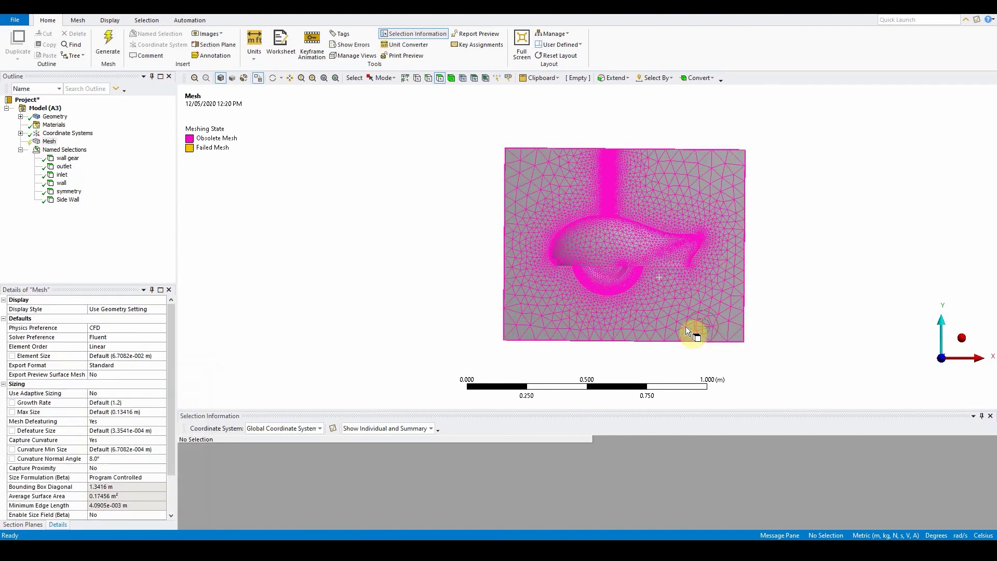
pyautogui.click(676, 258)
pyautogui.click(558, 253)
pyautogui.moveTo(567, 215)
pyautogui.mouseDown()
pyautogui.moveTo(691, 232)
pyautogui.moveTo(765, 281)
pyautogui.mouseUp()
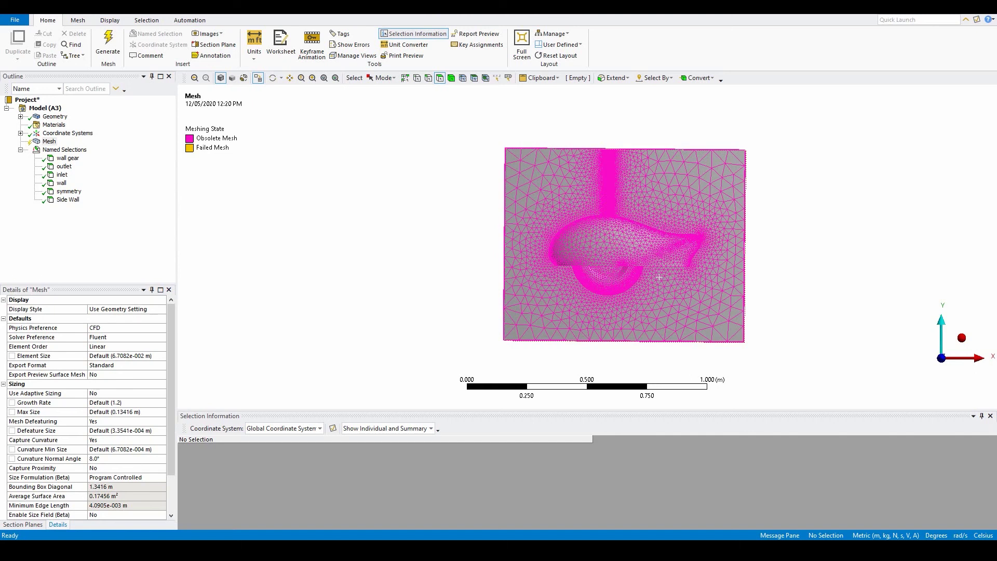
# Keep metric units and set the global Element Size to 5e-2 m.
pyautogui.click(254, 49)
pyautogui.click(271, 79)
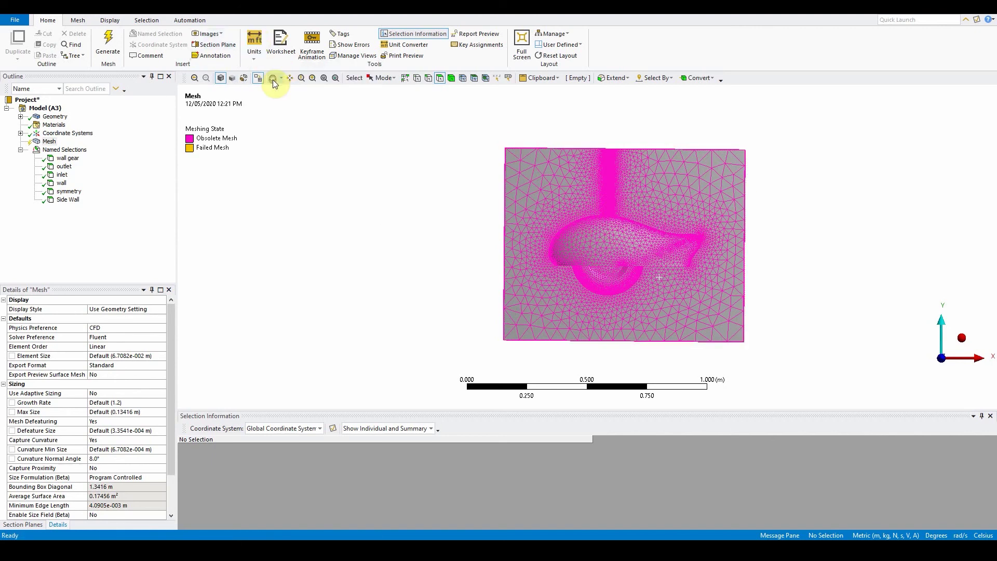
pyautogui.click(306, 184)
pyautogui.click(123, 355)
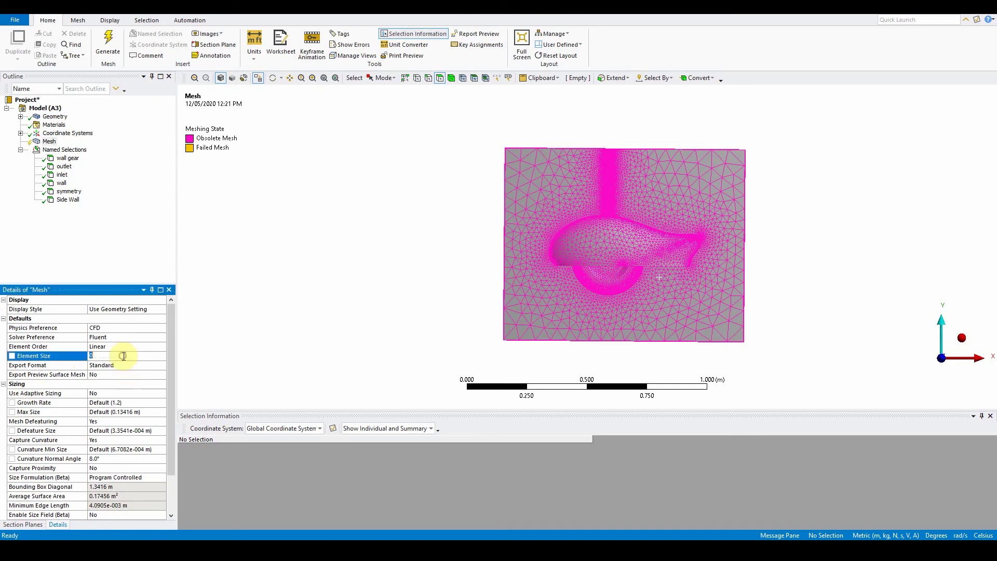
pyautogui.write('5e-2')
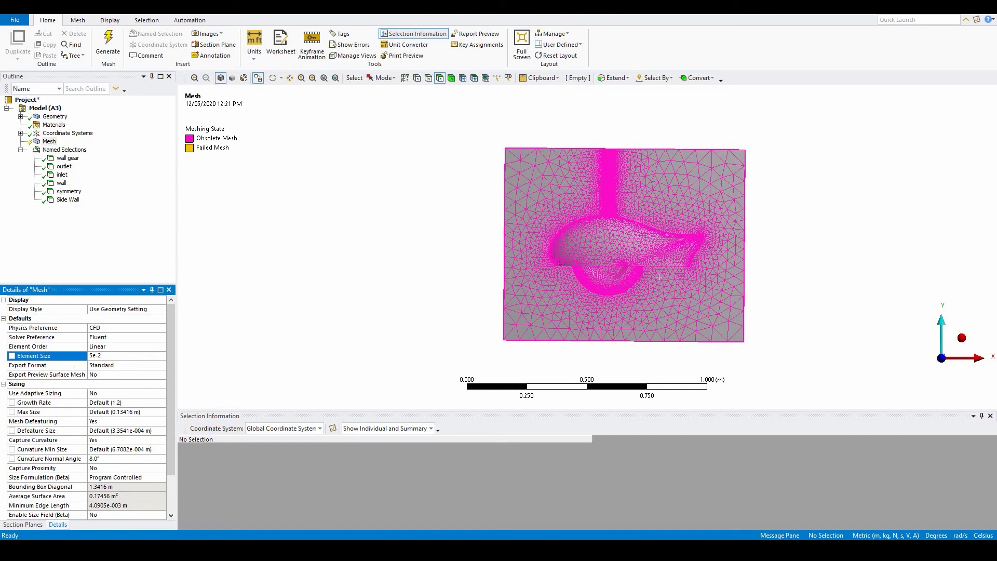
pyautogui.press('Return')
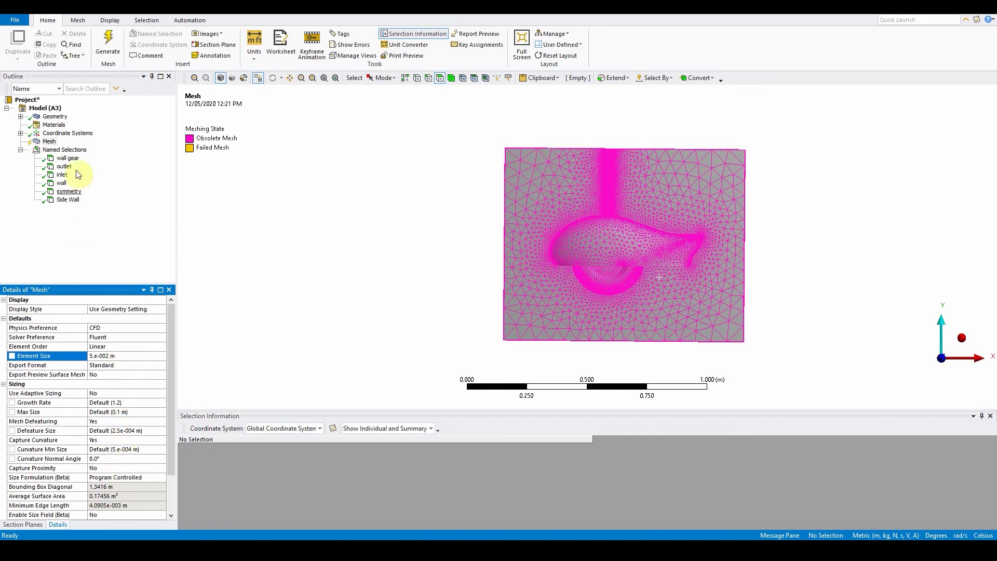
# Regenerate the surface mesh preview using the 5.e-002 m element size.
pyautogui.rightClick(50, 143)
pyautogui.moveTo(102, 186)
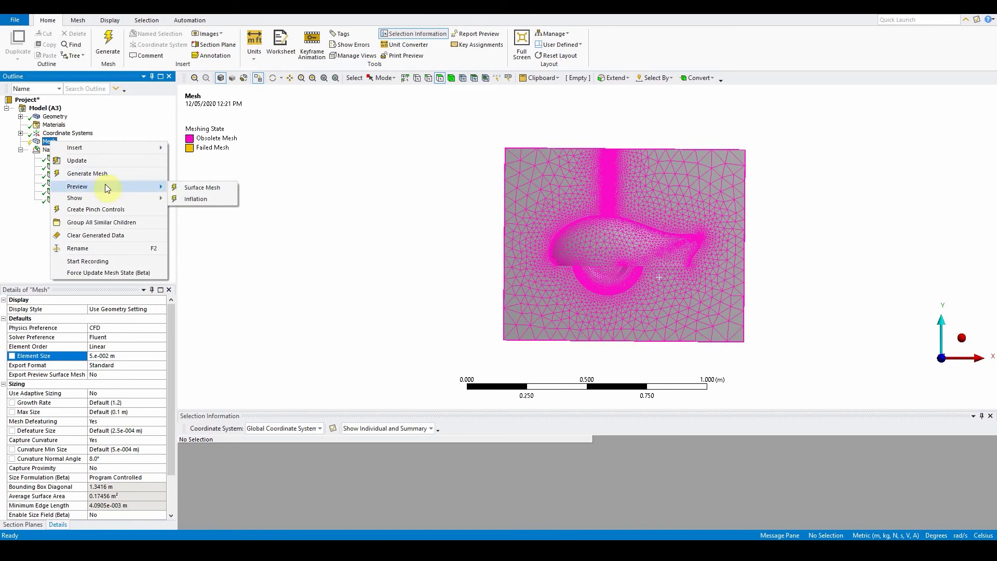
pyautogui.click(193, 188)
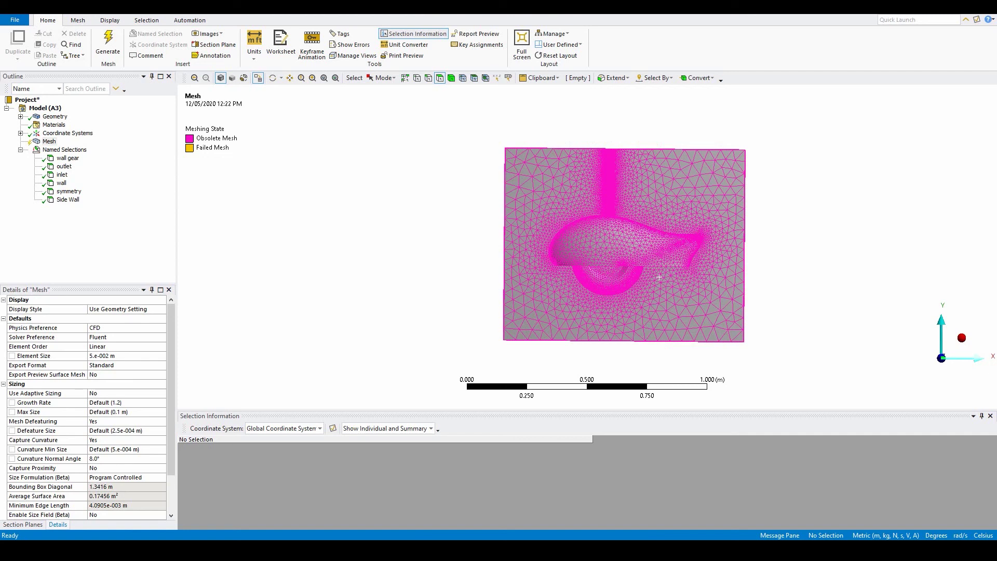
# Look along the Z axis, then orbit and zoom into a tilted 3-D view of the refined gear mesh.
pyautogui.click(627, 233)
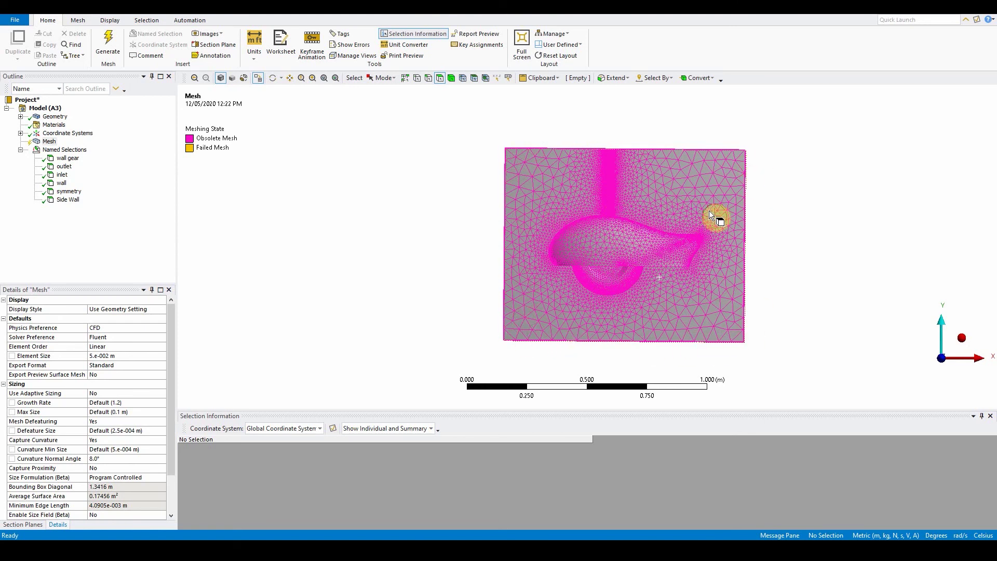
pyautogui.click(941, 363)
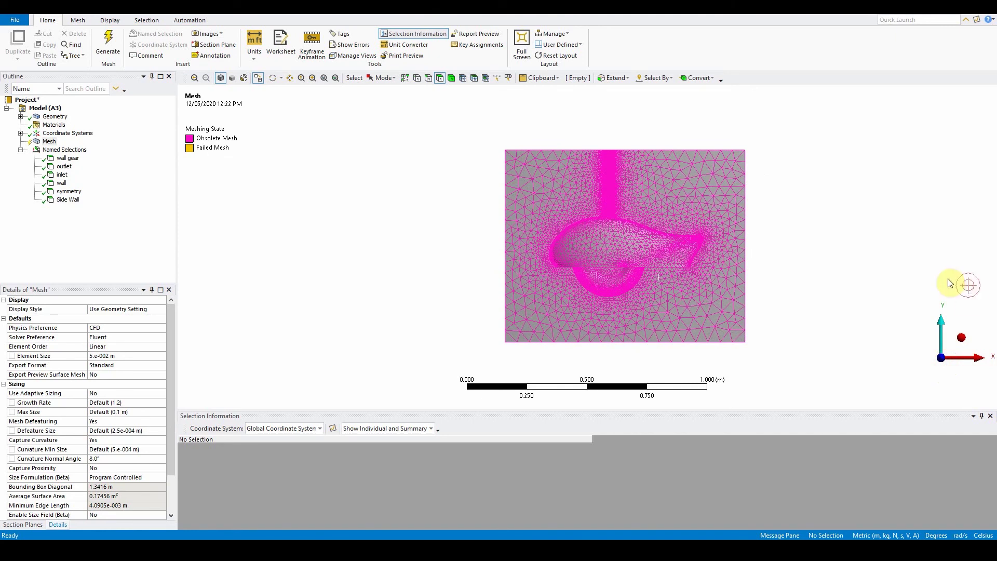
pyautogui.moveTo(883, 236)
pyautogui.mouseDown(button='middle')
pyautogui.moveTo(708, 229)
pyautogui.moveTo(684, 263)
pyautogui.moveTo(661, 229)
pyautogui.moveTo(687, 138)
pyautogui.moveTo(700, 149)
pyautogui.moveTo(652, 296)
pyautogui.moveTo(624, 309)
pyautogui.moveTo(625, 352)
pyautogui.moveTo(749, 351)
pyautogui.moveTo(746, 372)
pyautogui.moveTo(723, 240)
pyautogui.moveTo(752, 296)
pyautogui.moveTo(745, 267)
pyautogui.moveTo(742, 312)
pyautogui.mouseUp(button='middle')
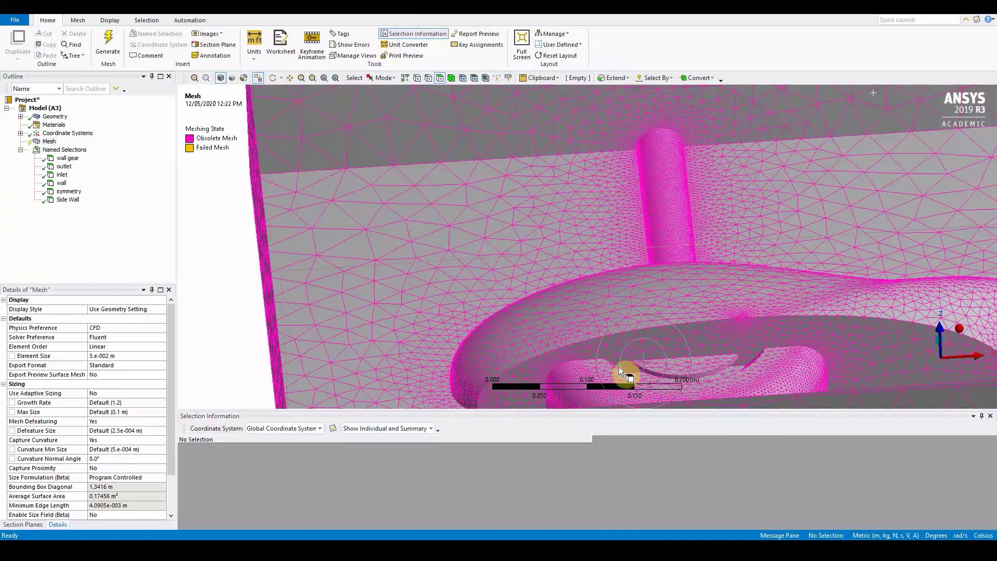
pyautogui.scroll(-2, 730, 345)
pyautogui.scroll(-5, 730, 344)
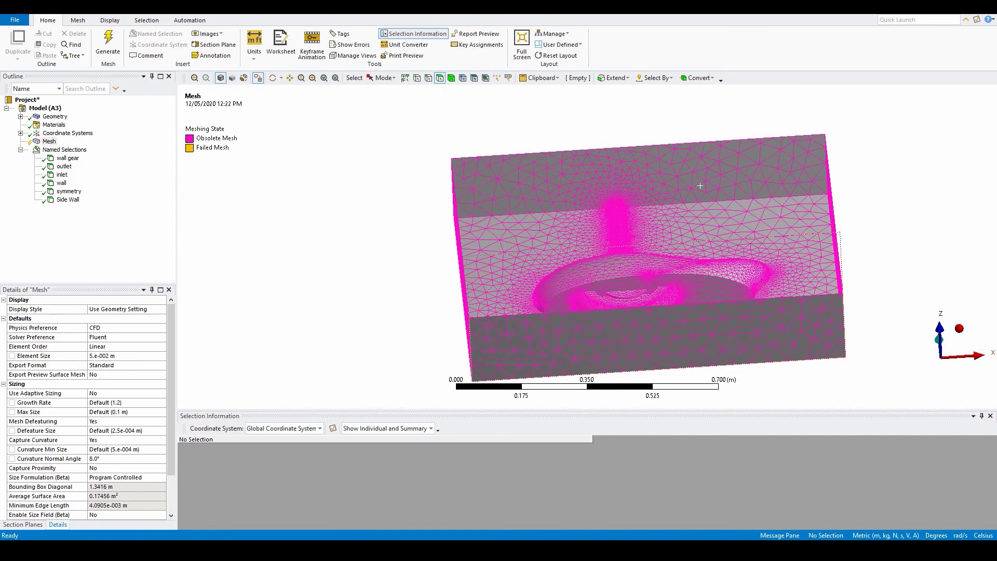
# Turn Capture Proximity on with 3 cells across gaps.
pyautogui.moveTo(172, 387); pyautogui.dragTo(171, 418)
pyautogui.click(123, 420)
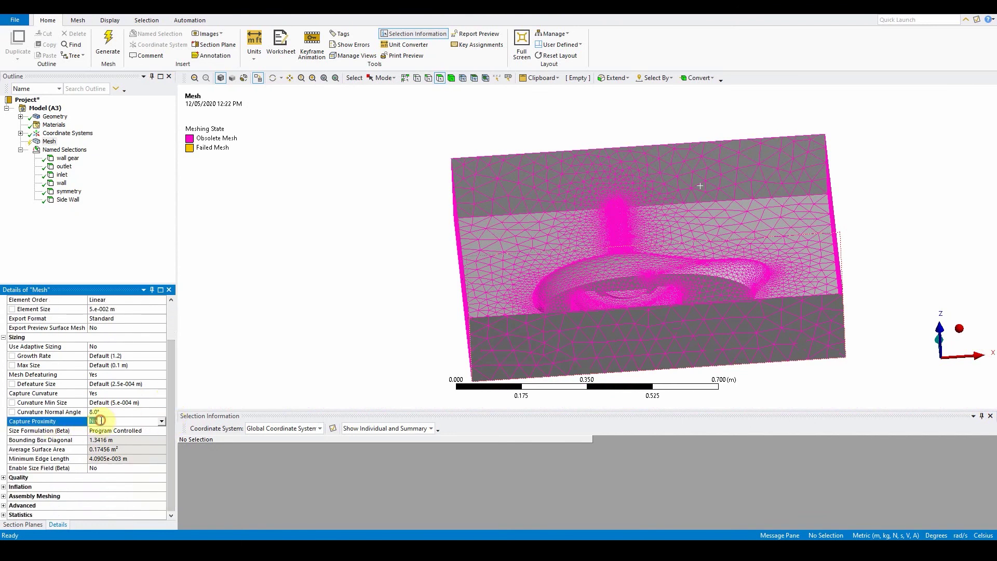
pyautogui.click(162, 420)
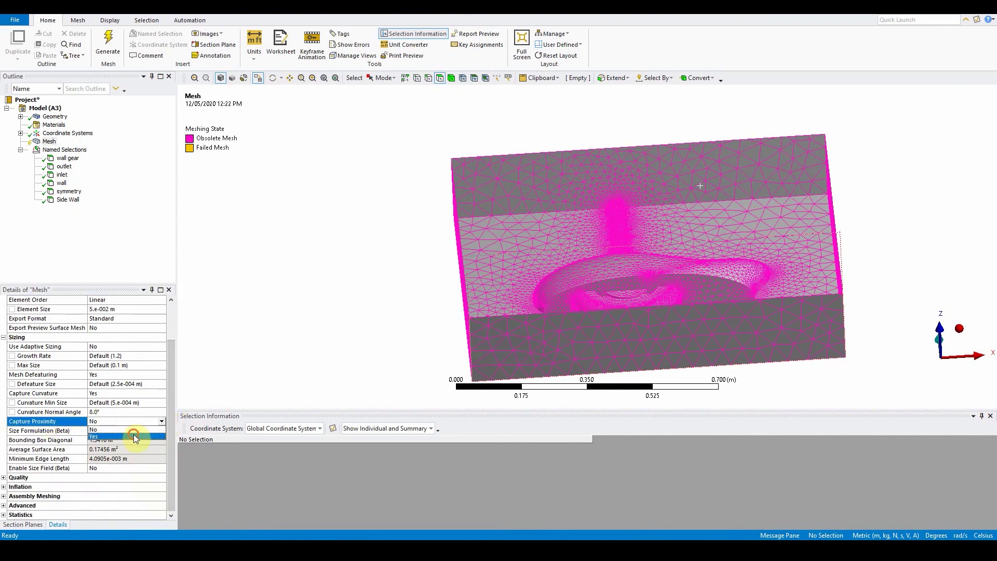
pyautogui.moveTo(167, 438); pyautogui.dragTo(167, 462)
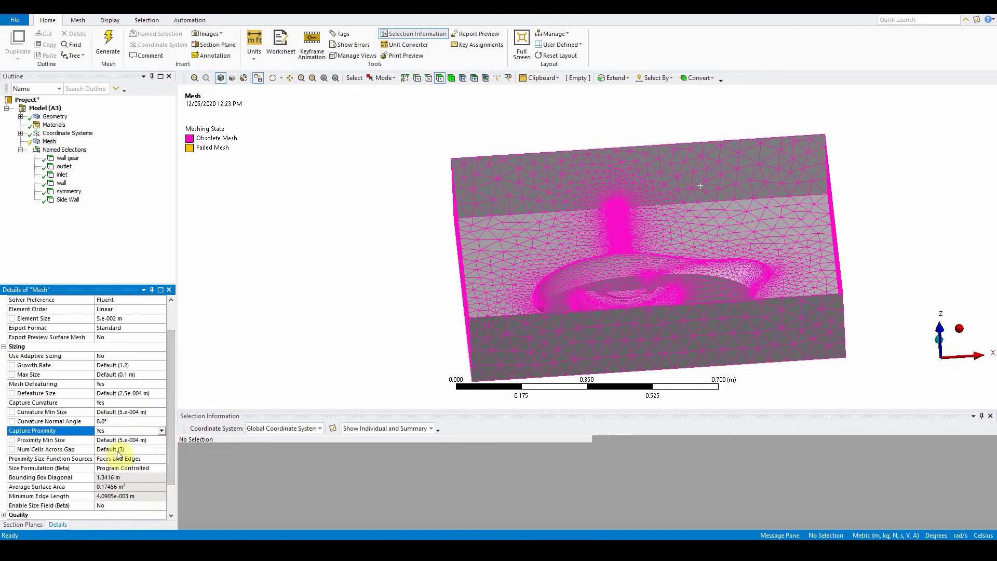
# Preview the surface mesh with proximity capture enabled.
pyautogui.rightClick(47, 142)
pyautogui.moveTo(119, 187)
pyautogui.click(198, 185)
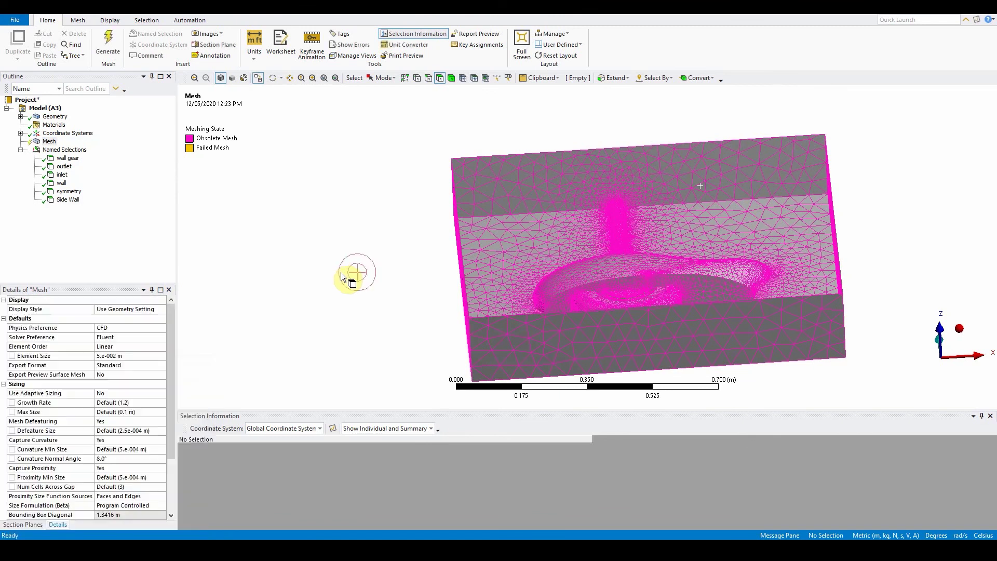
# Orbit and zoom onto the landing gear to inspect the fine triangles along its curved faces.
pyautogui.moveTo(658, 294); pyautogui.dragTo(618, 289, button='middle')
pyautogui.scroll(-3, 559, 284)
pyautogui.scroll(10, 557, 280)
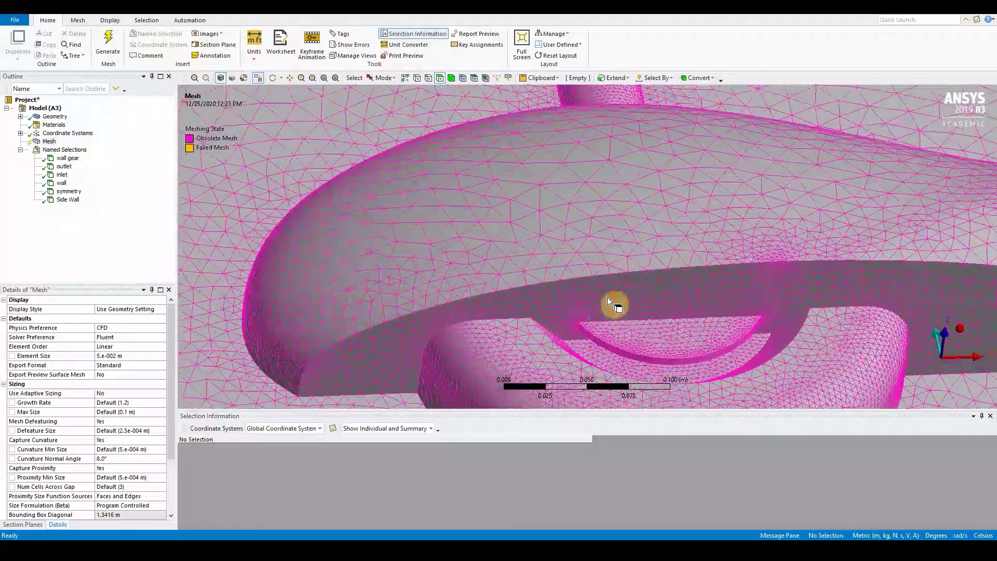
pyautogui.moveTo(607, 299); pyautogui.dragTo(667, 326, button='middle')
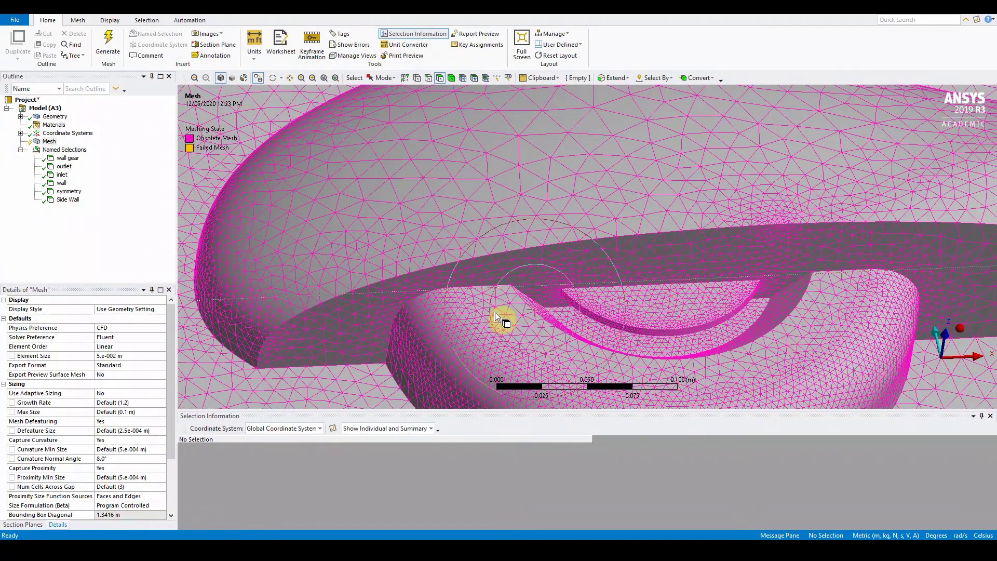
# Set Mesh Metric to Orthogonal Quality (min 0.66519, max 1, average 0.97013) and zoom out.
pyautogui.moveTo(171, 409); pyautogui.dragTo(170, 456)
pyautogui.click(4, 478)
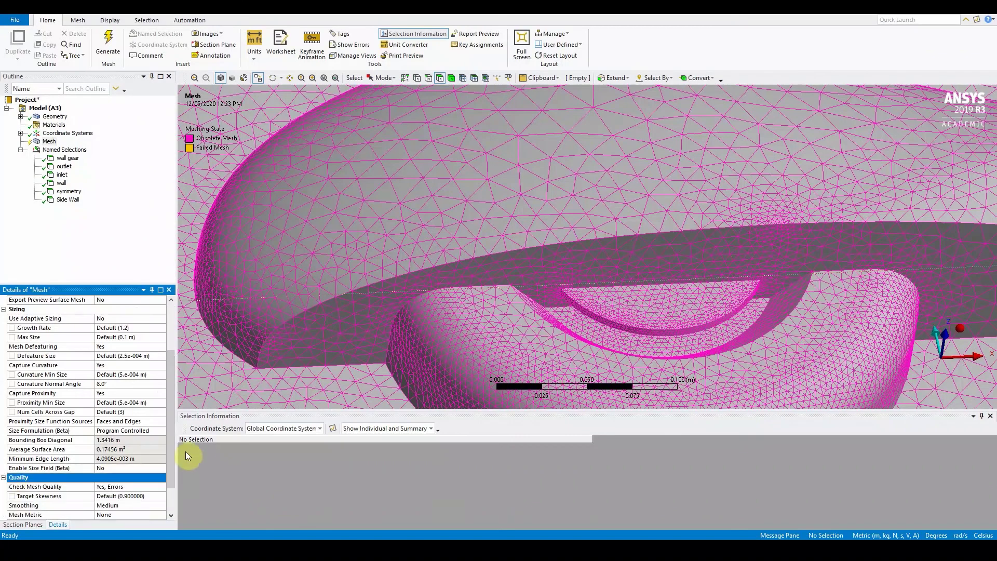
pyautogui.moveTo(170, 439); pyautogui.dragTo(169, 463)
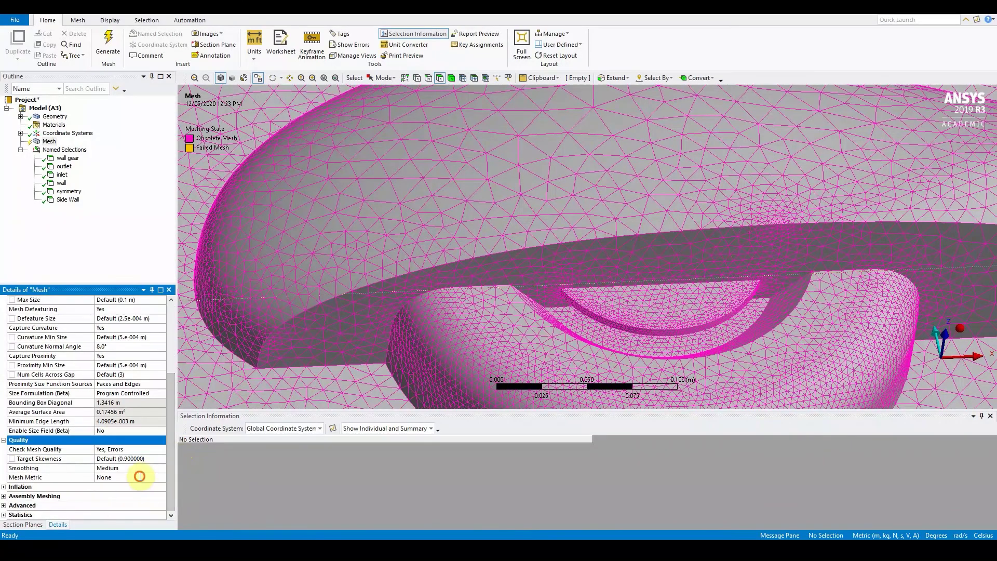
pyautogui.click(140, 476)
pyautogui.click(162, 477)
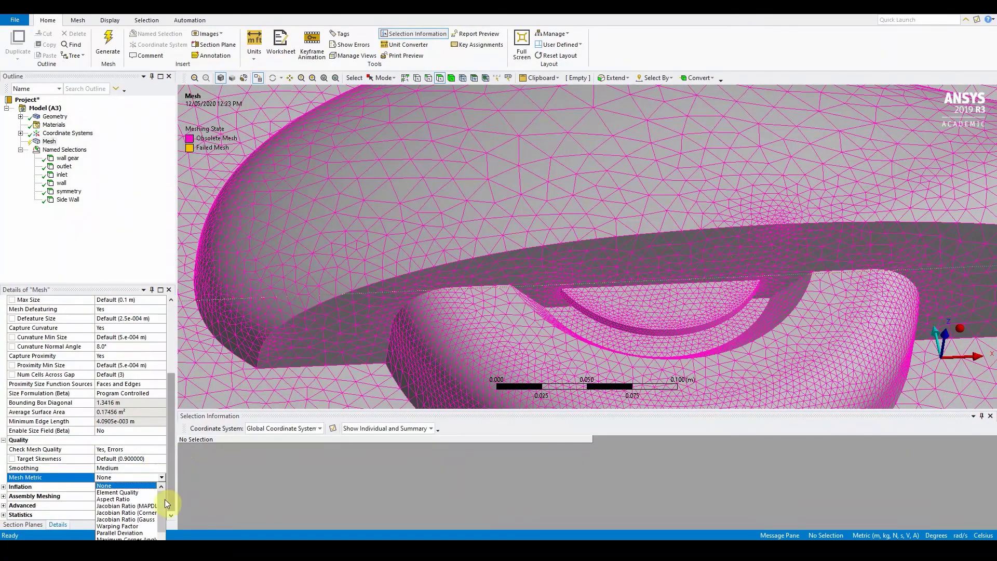
pyautogui.scroll(-1, 159, 516)
pyautogui.click(144, 538)
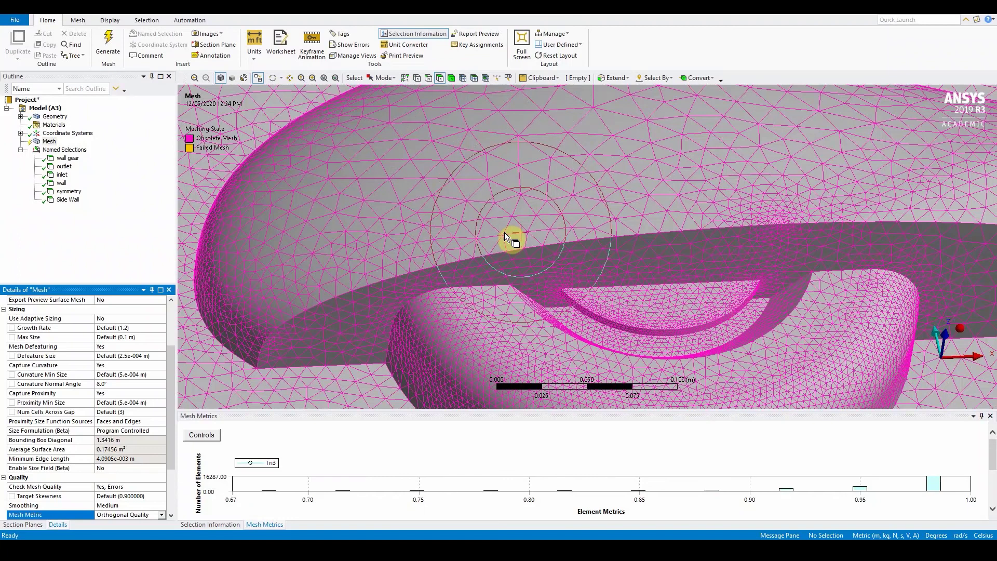
pyautogui.scroll(-5, 503, 232)
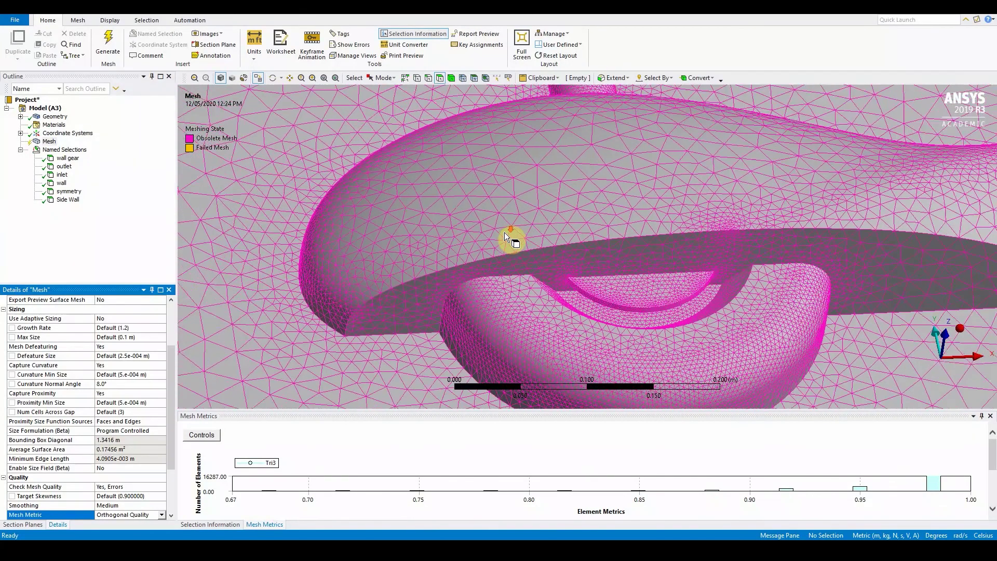
pyautogui.scroll(-3, 504, 232)
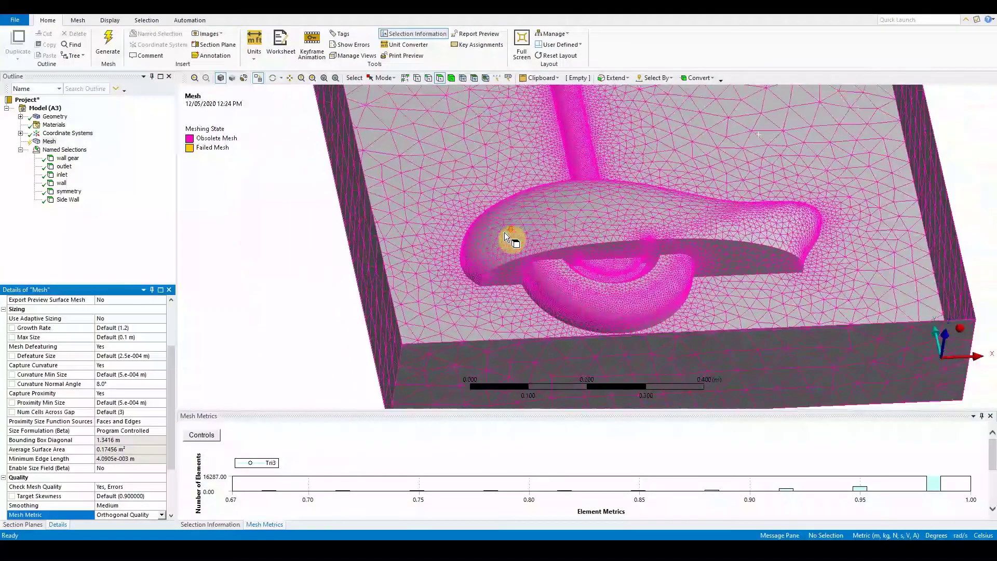
# Set automatic inflation to All Faces in Chosen Named Selections, targeting the wall gear selection.
pyautogui.moveTo(173, 366); pyautogui.dragTo(168, 409)
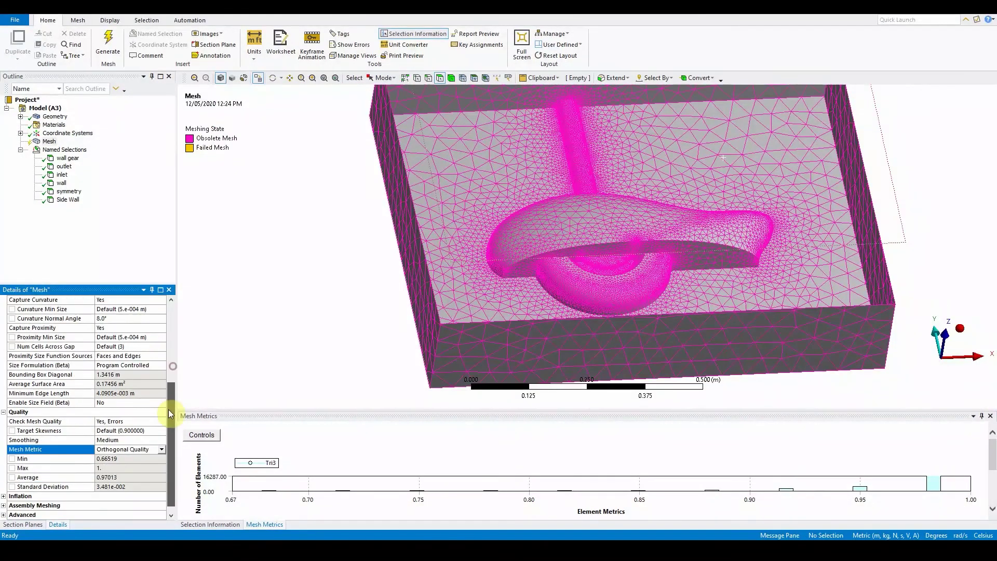
pyautogui.click(2, 488)
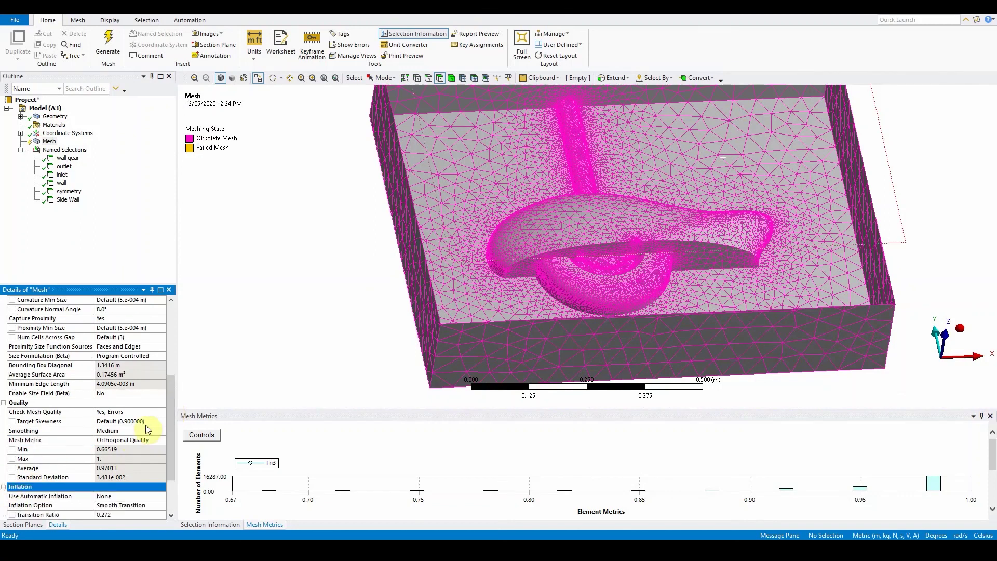
pyautogui.moveTo(169, 407); pyautogui.dragTo(182, 446)
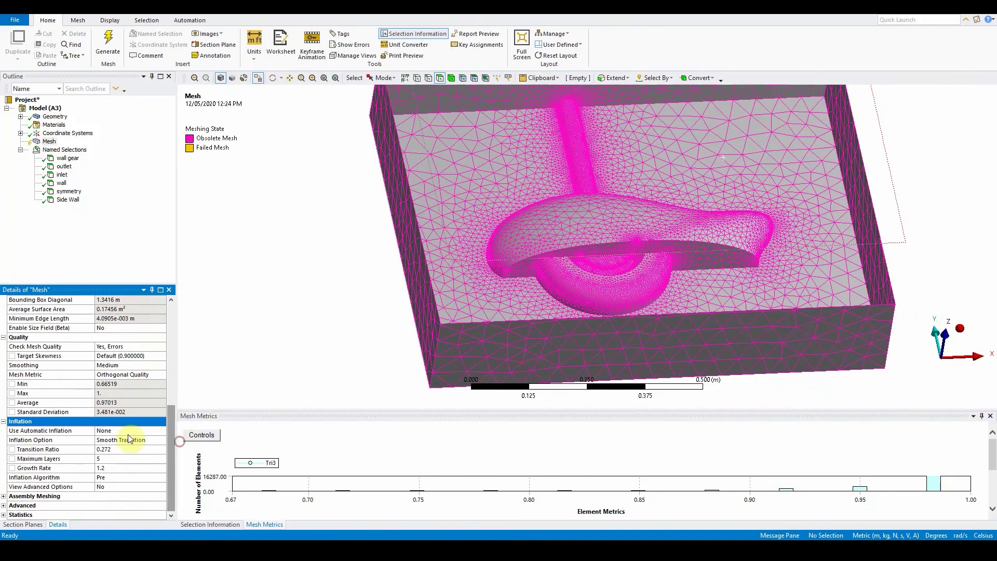
pyautogui.click(129, 430)
pyautogui.click(162, 430)
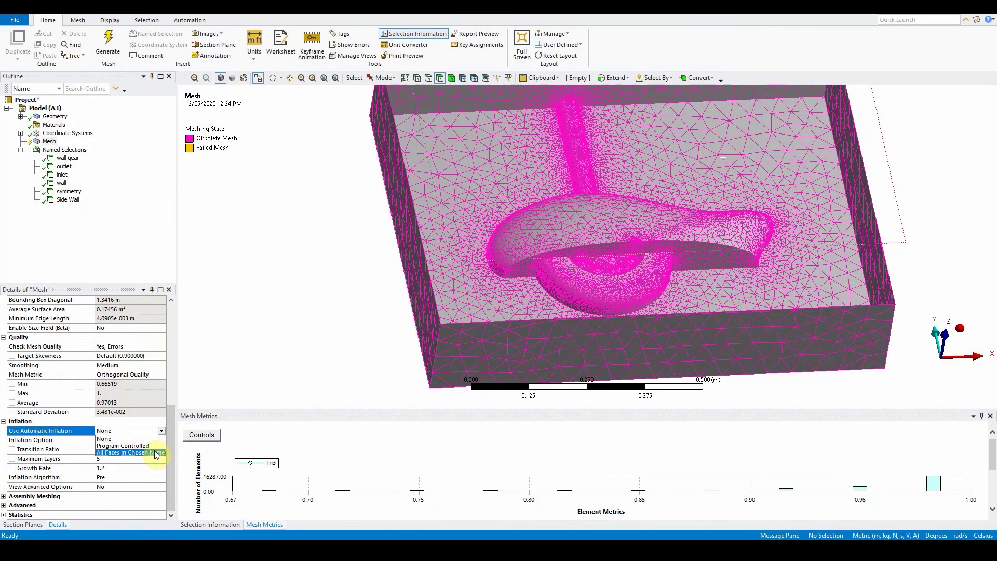
pyautogui.click(156, 453)
pyautogui.scroll(-3, 170, 456)
pyautogui.click(161, 459)
pyautogui.click(161, 458)
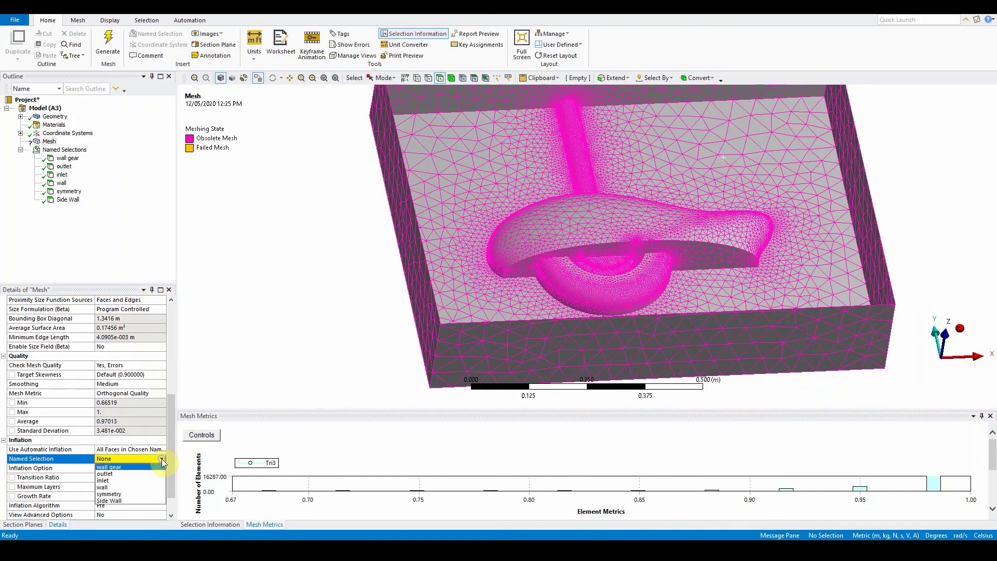
pyautogui.click(115, 466)
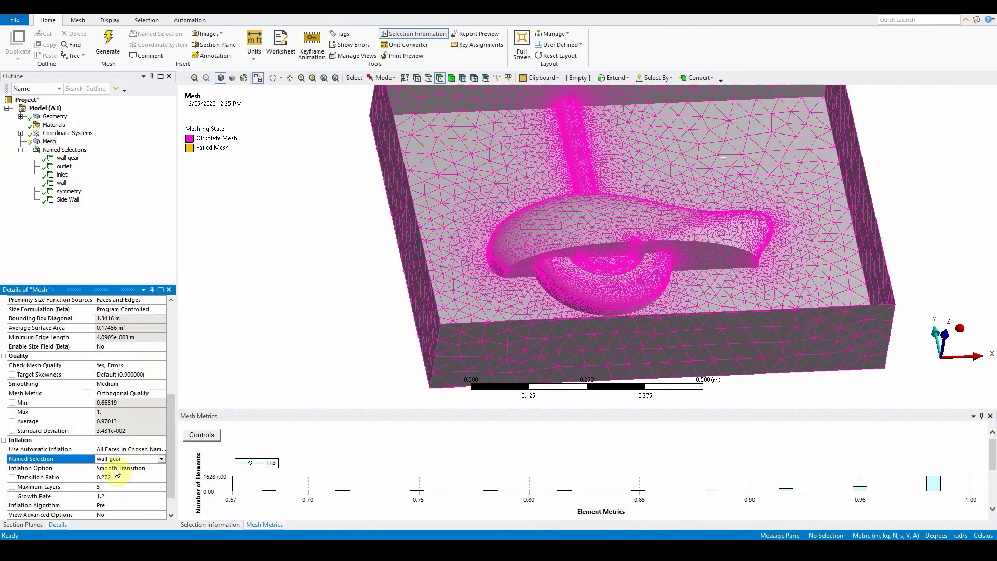
# Switch the inflation option to Total Thickness with a 0.012 m maximum thickness.
pyautogui.click(146, 468)
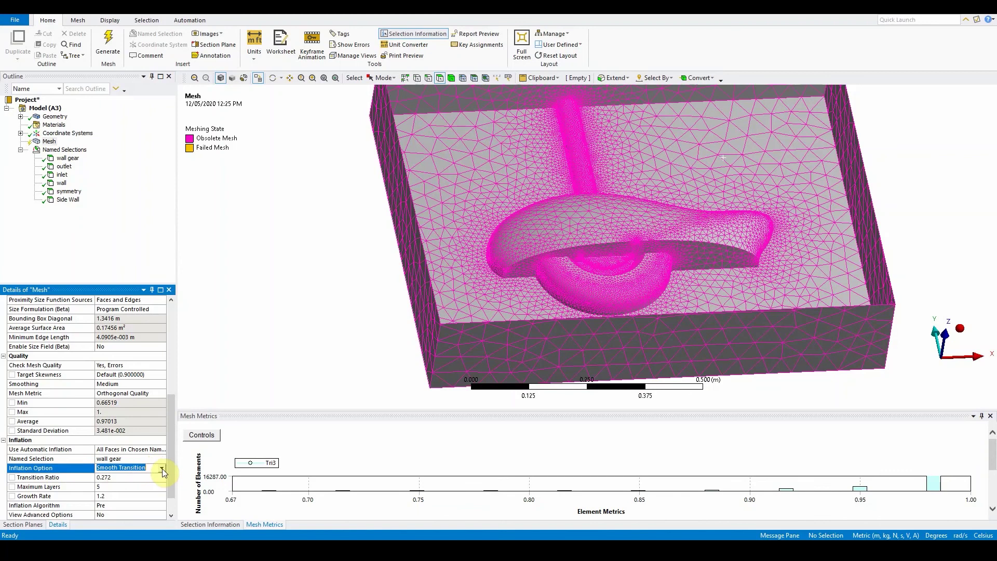
pyautogui.click(161, 468)
pyautogui.click(151, 476)
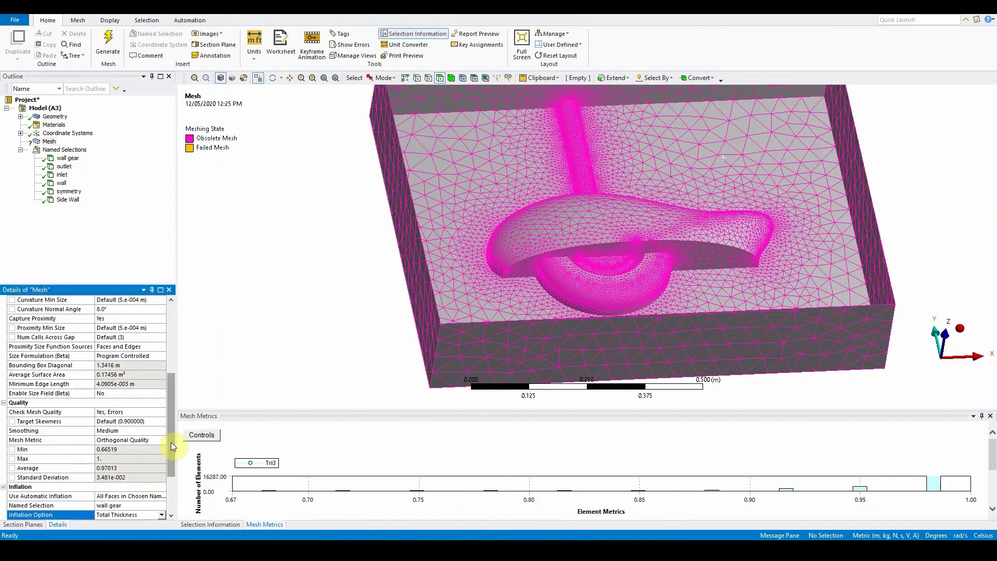
pyautogui.moveTo(170, 441); pyautogui.dragTo(170, 490)
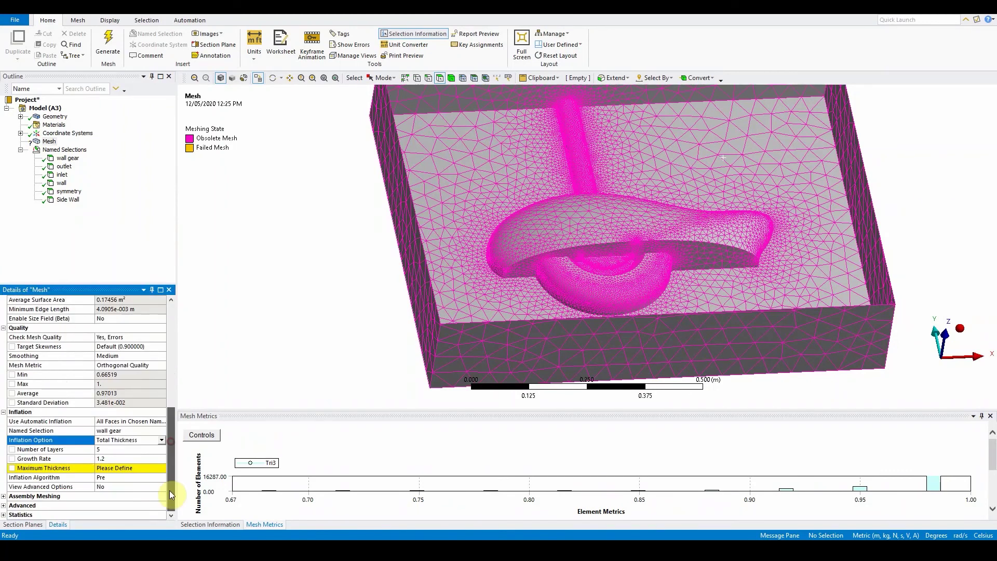
pyautogui.click(127, 467)
pyautogui.press('Return')
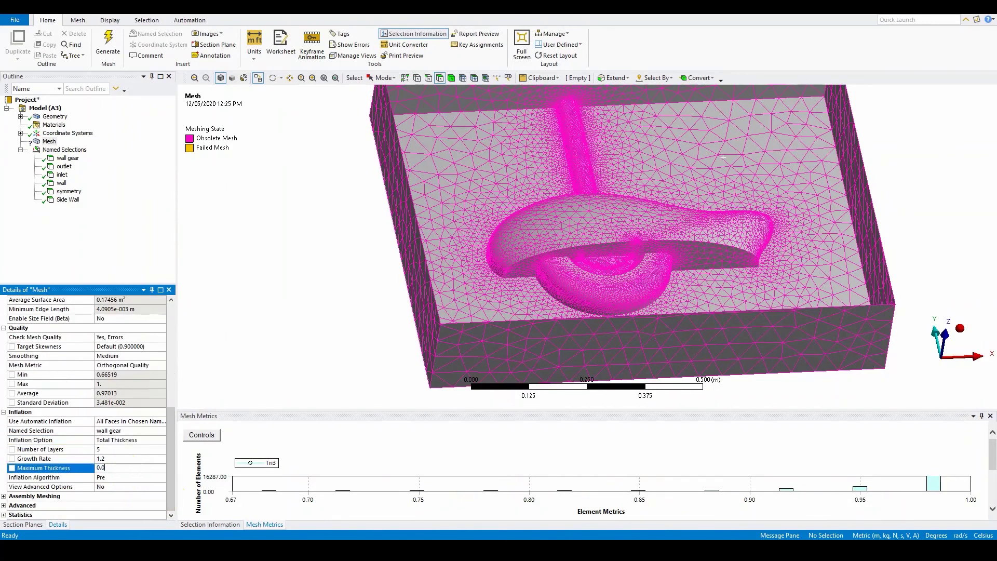
pyautogui.press('Return')
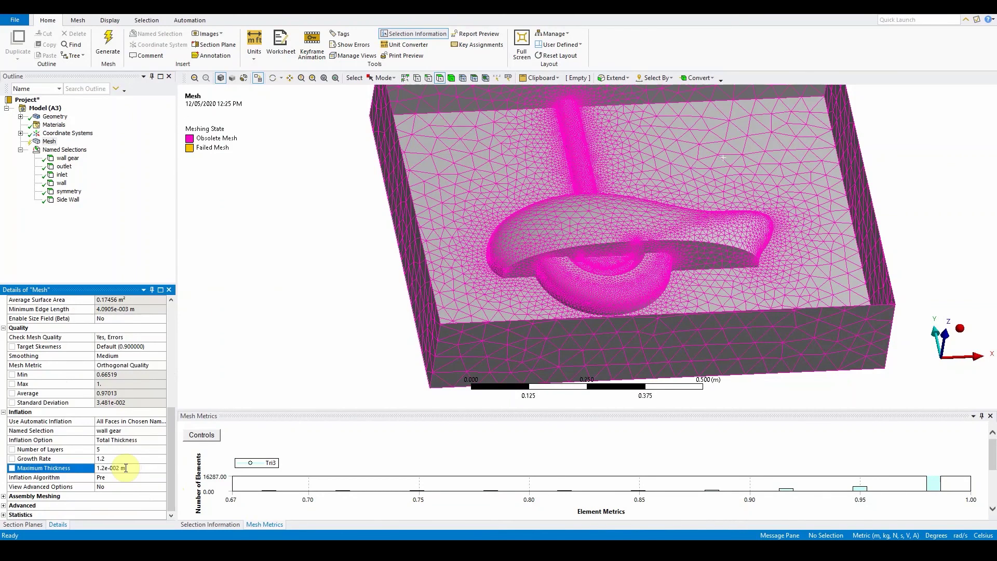
# Preview the inflation layers on the gear from the Mesh context menu.
pyautogui.rightClick(51, 144)
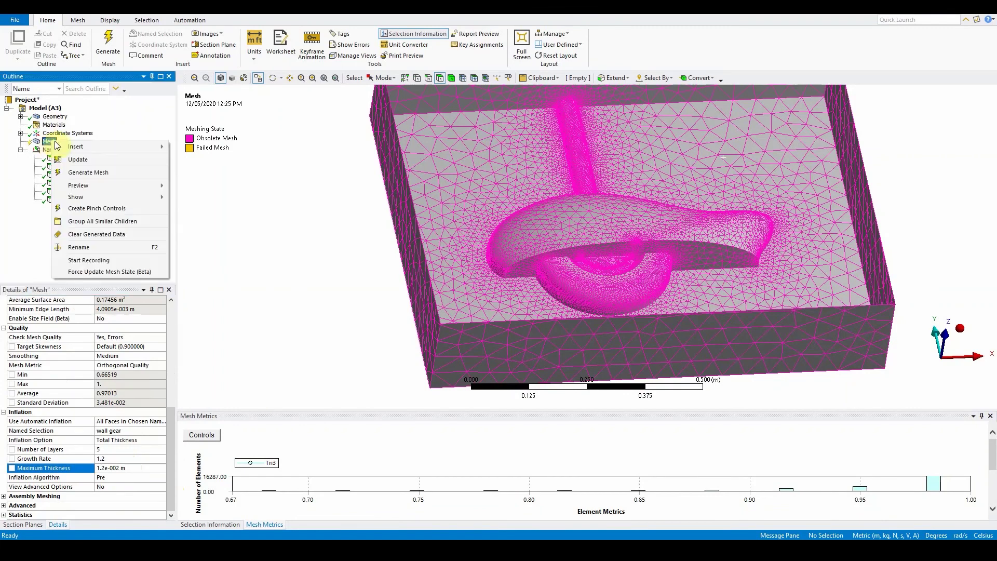
pyautogui.moveTo(67, 148)
pyautogui.moveTo(78, 185)
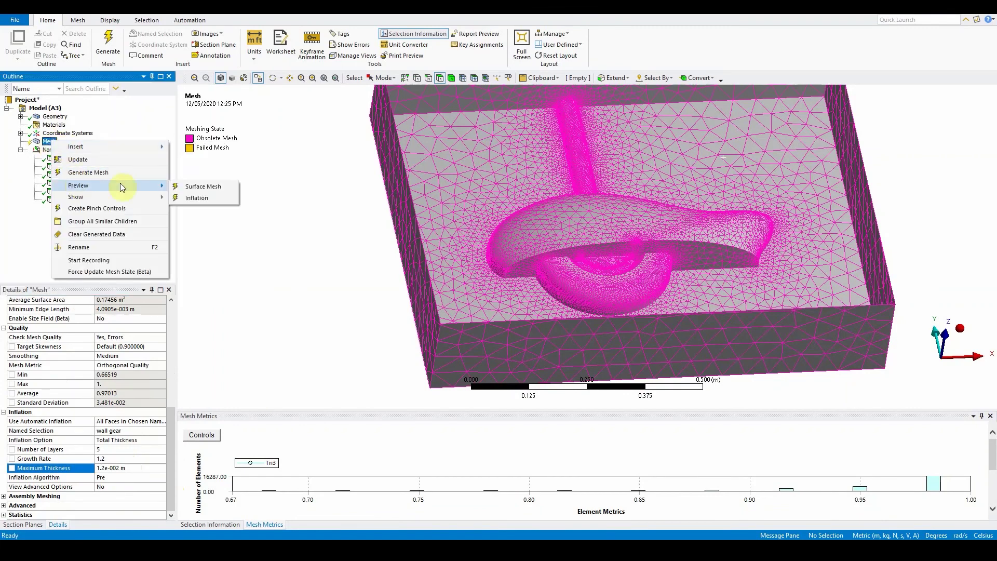
pyautogui.click(196, 204)
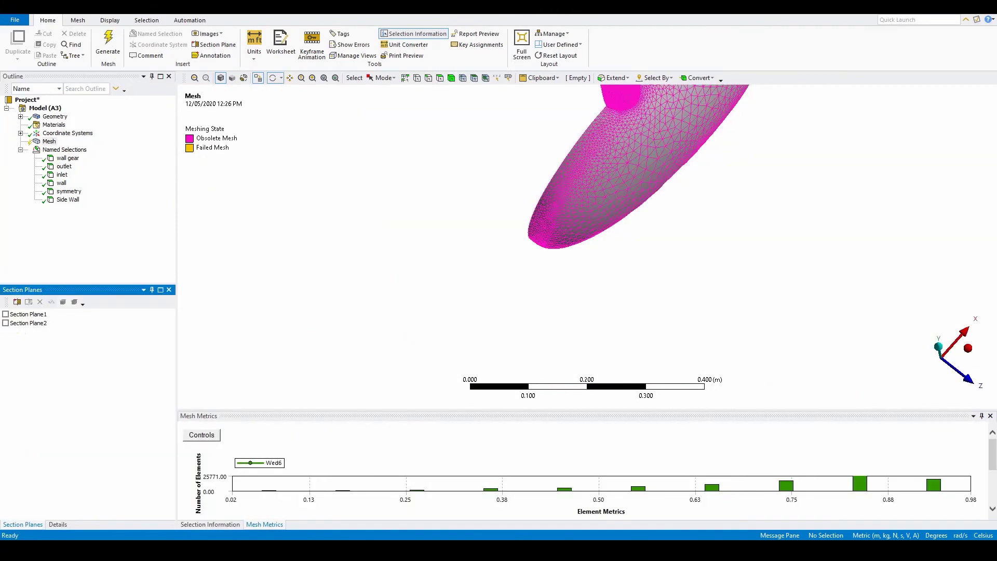
# Generate the full mesh with inflation, inspect the refined region, then fit the whole body.
pyautogui.click(107, 46)
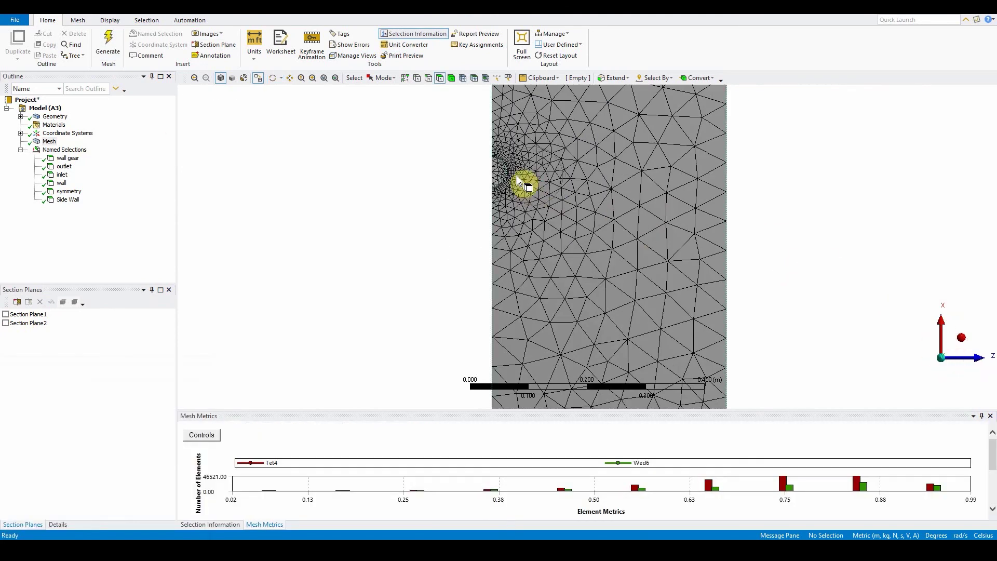
pyautogui.scroll(4, 517, 180)
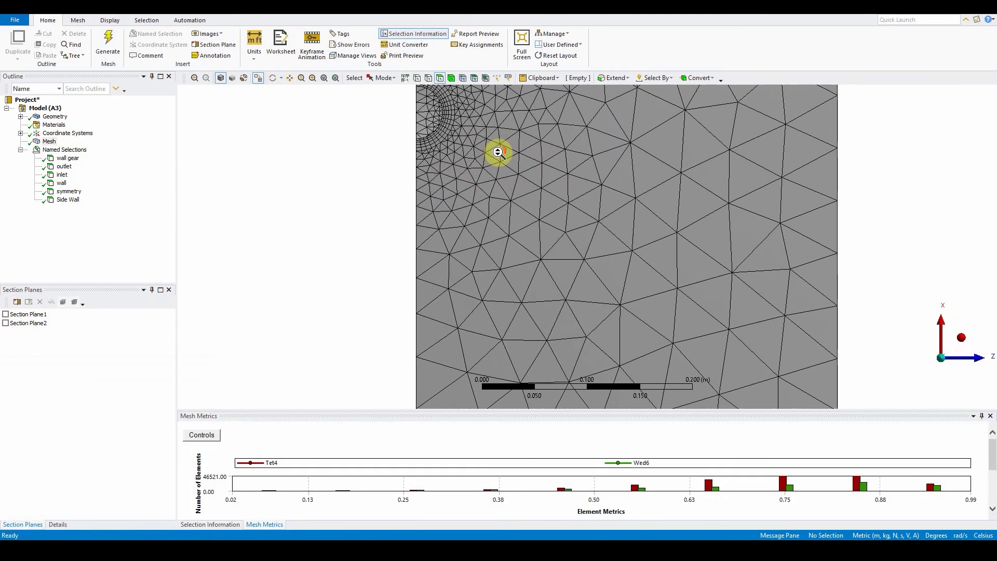
pyautogui.keyDown('ctrl'); pyautogui.moveTo(488, 163); pyautogui.dragTo(571, 312, button='middle'); pyautogui.keyUp('ctrl')
pyautogui.press('F7')
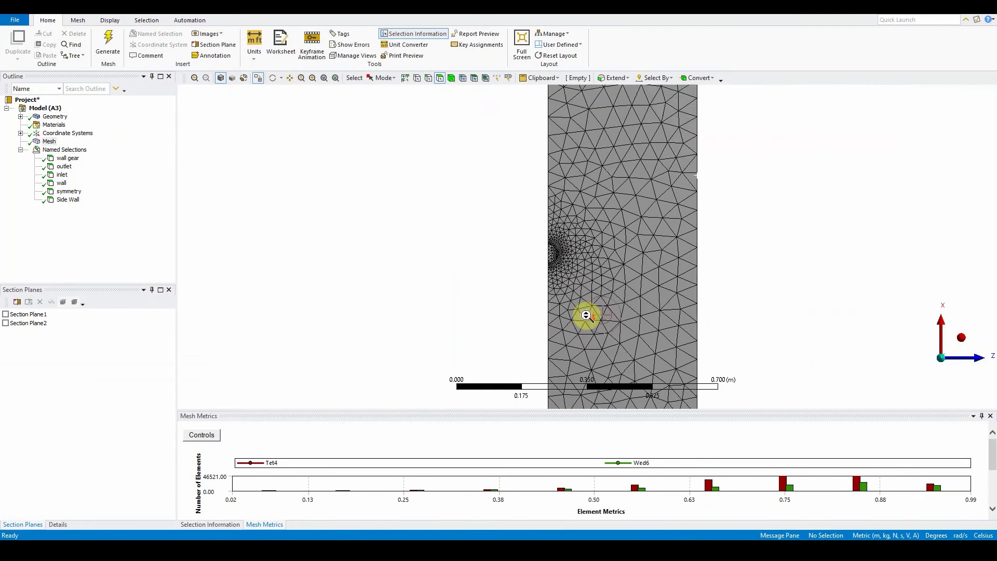
# Create a new section plane by drawing a cutting line across the meshed body.
pyautogui.click(17, 302)
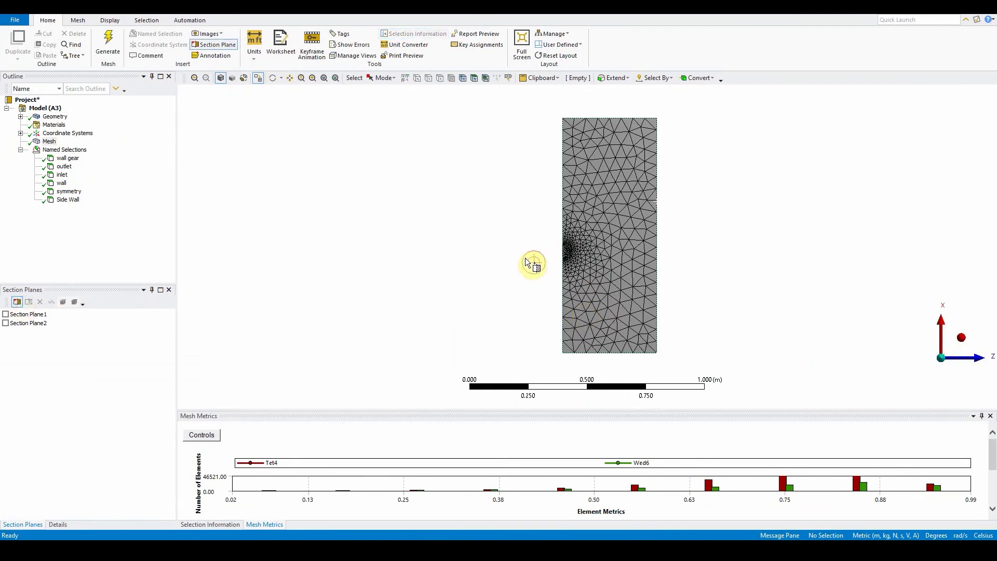
pyautogui.moveTo(527, 253); pyautogui.dragTo(694, 260)
pyautogui.moveTo(592, 289); pyautogui.dragTo(566, 311, button='middle')
# Zoom and rotate the sliced mesh to an isometric view of the interior layers.
pyautogui.scroll(8, 567, 312)
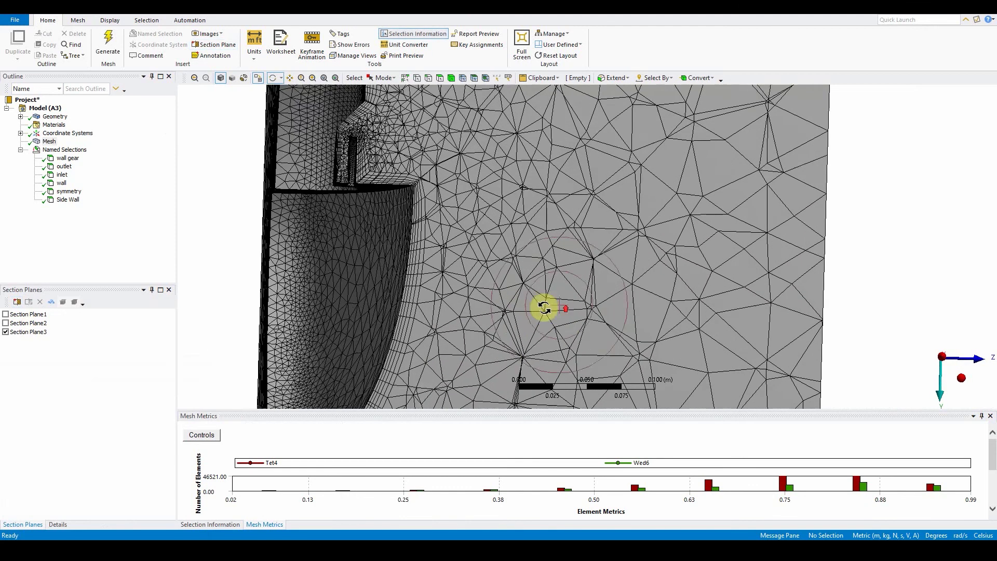
pyautogui.scroll(-8, 526, 303)
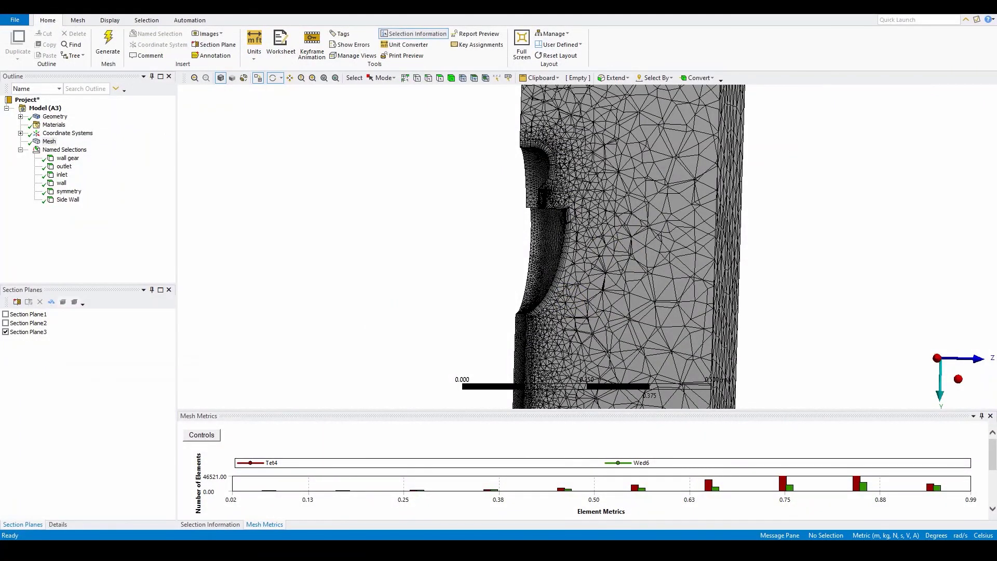
pyautogui.scroll(-4, 583, 294)
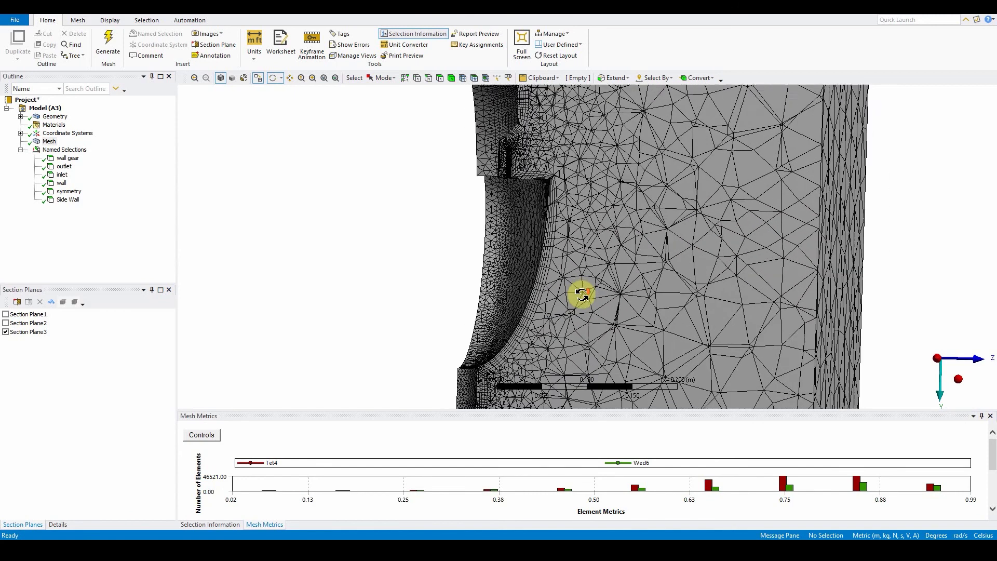
pyautogui.scroll(-2, 582, 296)
pyautogui.moveTo(611, 308); pyautogui.dragTo(552, 236)
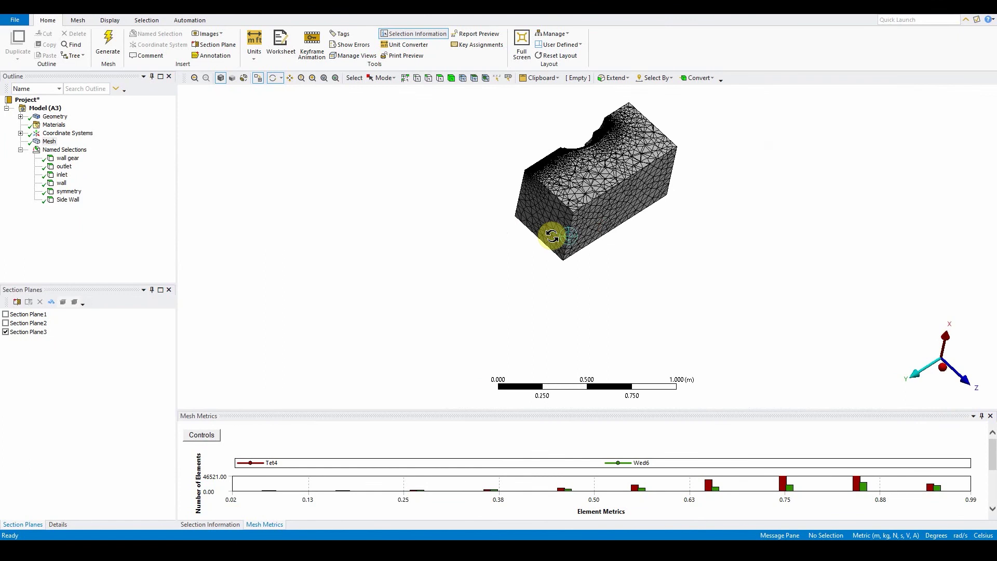